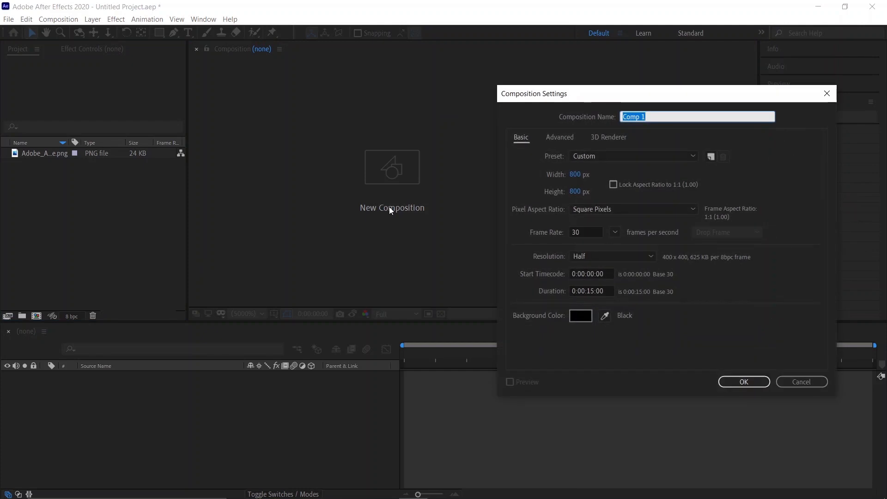
Step: Set up the new composition named Main at 1920 × 1080 px and create it
{"action": "key", "text": "BackSpace"}
{"action": "type", "text": "Main"}
{"action": "left_click", "coordinate": [578, 175]}
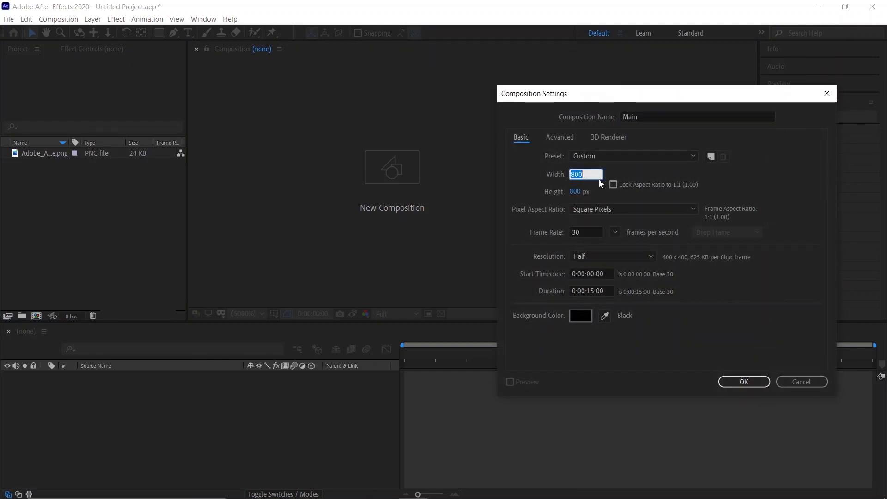
{"action": "type", "text": "1920"}
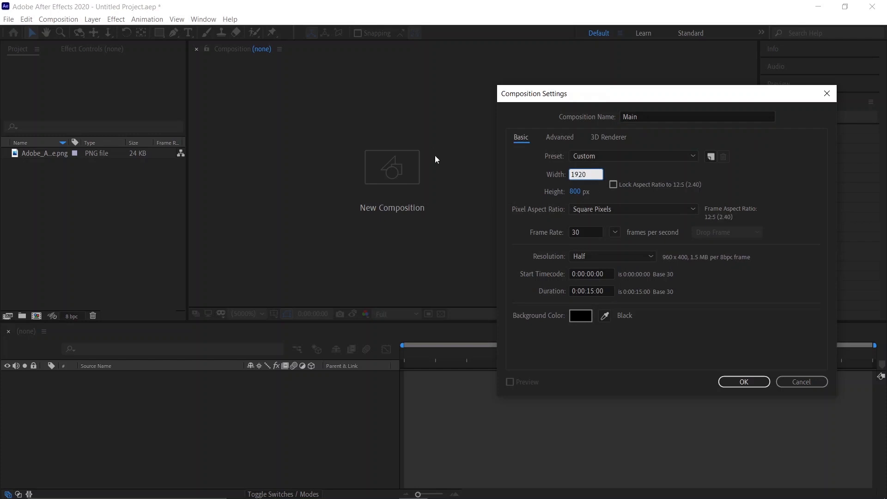
{"action": "left_click", "coordinate": [574, 193]}
{"action": "type", "text": "1080"}
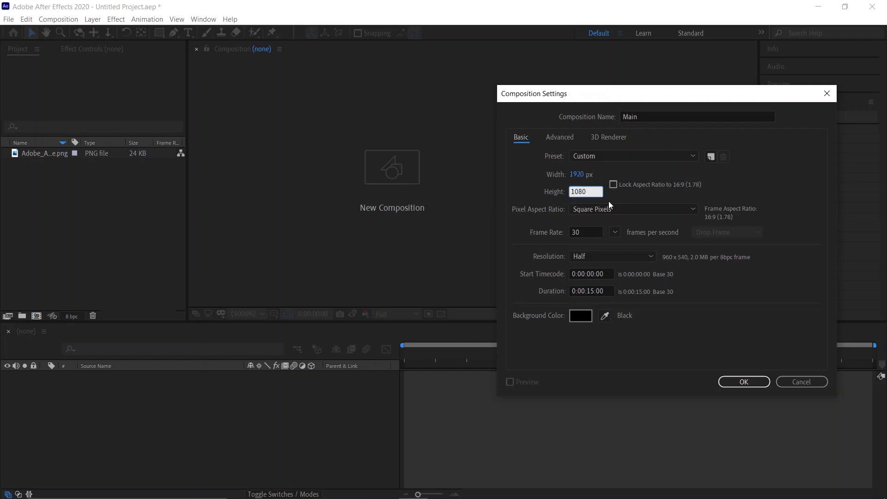
{"action": "left_click", "coordinate": [644, 199]}
{"action": "left_click", "coordinate": [731, 379]}
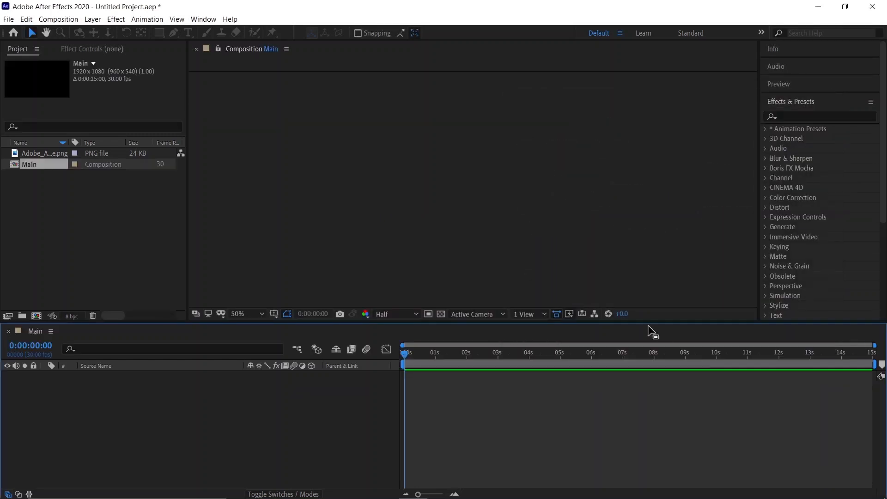
Step: Create a second composition named LOGO at 800 × 800 px
{"action": "right_click", "coordinate": [103, 227]}
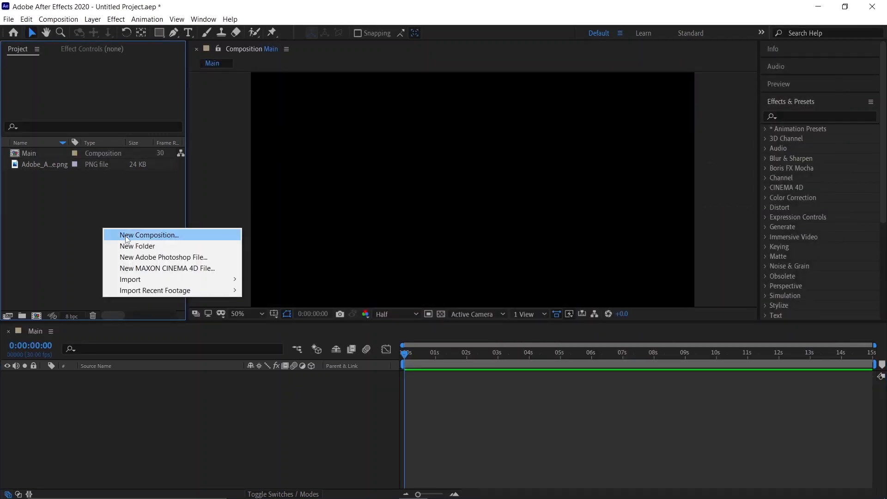
{"action": "left_click", "coordinate": [126, 235]}
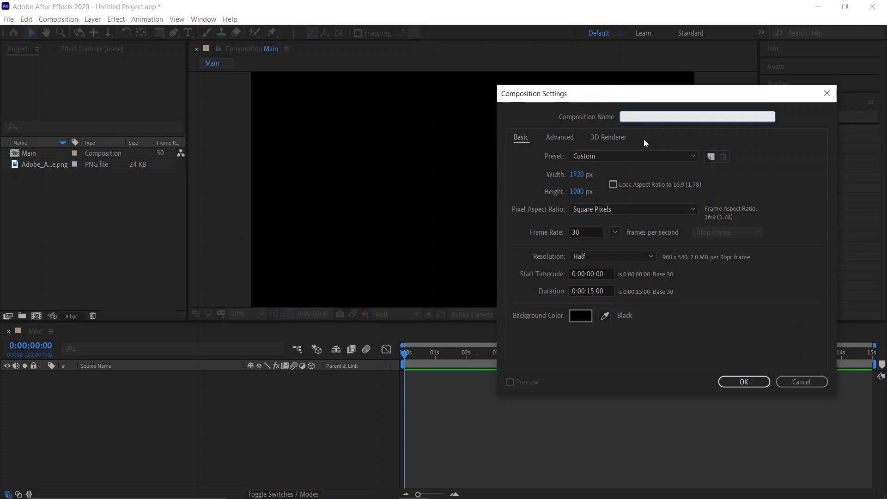
{"action": "key", "text": "Caps_Lock"}
{"action": "type", "text": "LOGO"}
{"action": "key", "text": "Caps_Lock"}
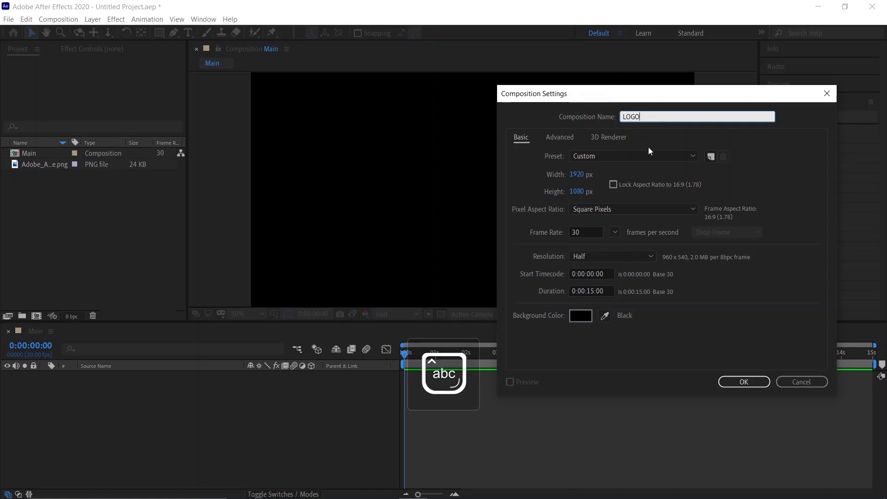
{"action": "left_click", "coordinate": [578, 178]}
{"action": "type", "text": "800"}
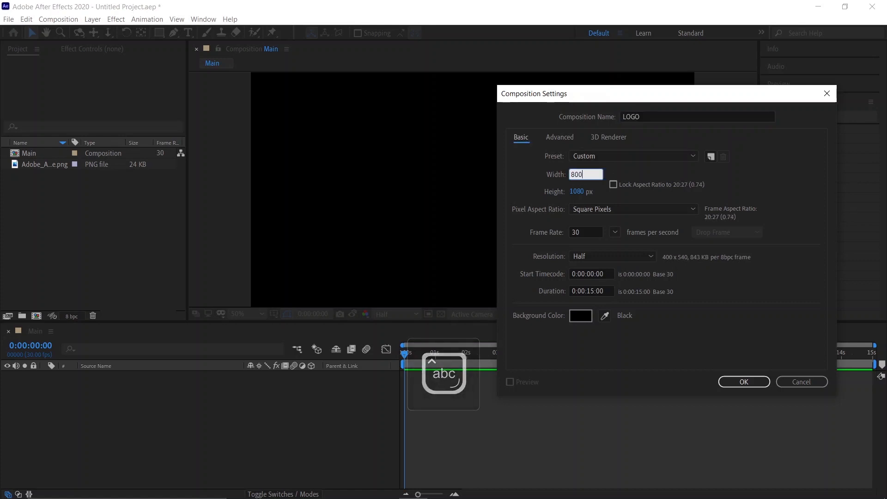
{"action": "left_click", "coordinate": [577, 191]}
{"action": "type", "text": "800"}
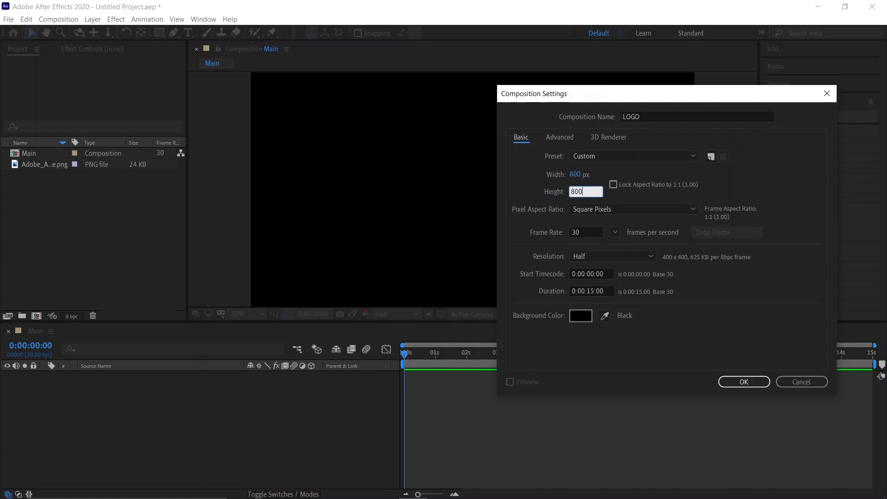
{"action": "left_click", "coordinate": [615, 202]}
{"action": "left_click", "coordinate": [736, 381]}
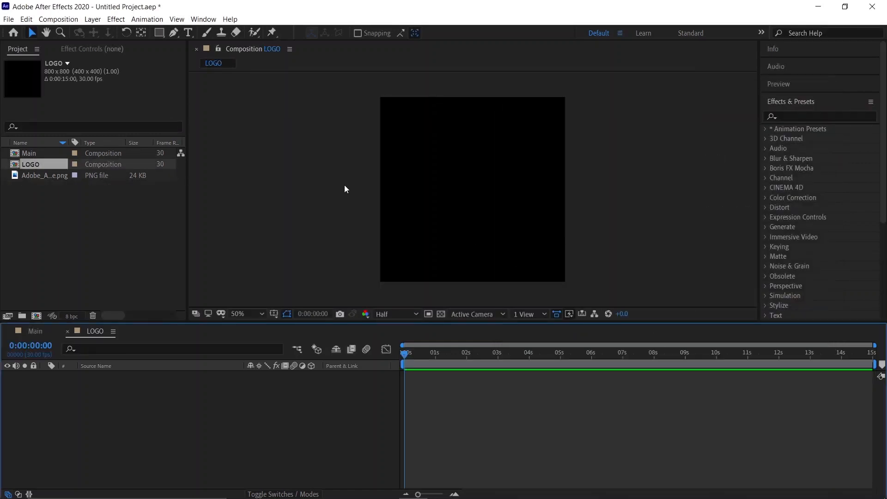
Step: Add the Adobe After Effects logo PNG to the LOGO composition and scale it to 55%
{"action": "left_click", "coordinate": [54, 205]}
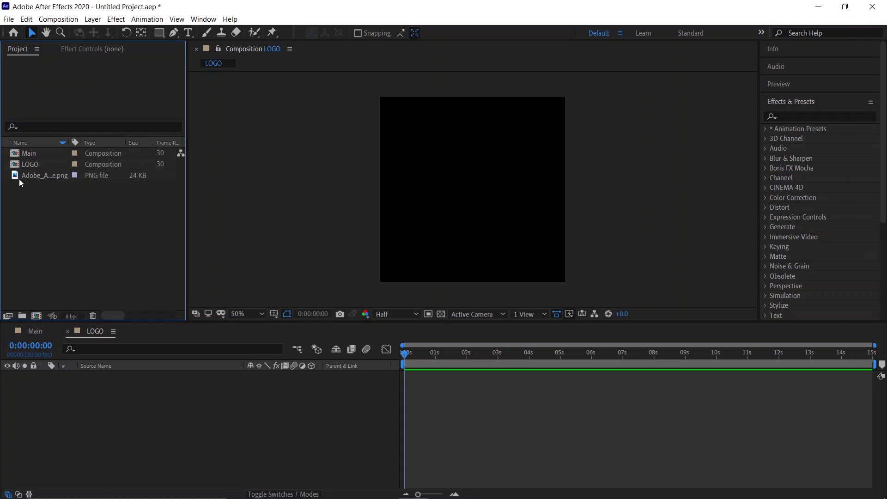
{"action": "left_click_drag", "start_coordinate": [46, 178], "coordinate": [131, 418]}
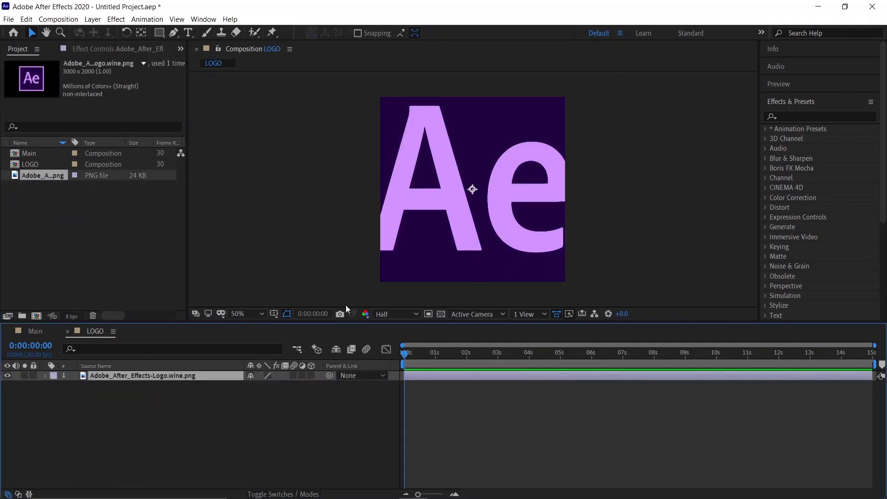
{"action": "key", "text": "s"}
{"action": "left_click_drag", "start_coordinate": [262, 386], "coordinate": [243, 393]}
{"action": "left_click", "coordinate": [276, 412]}
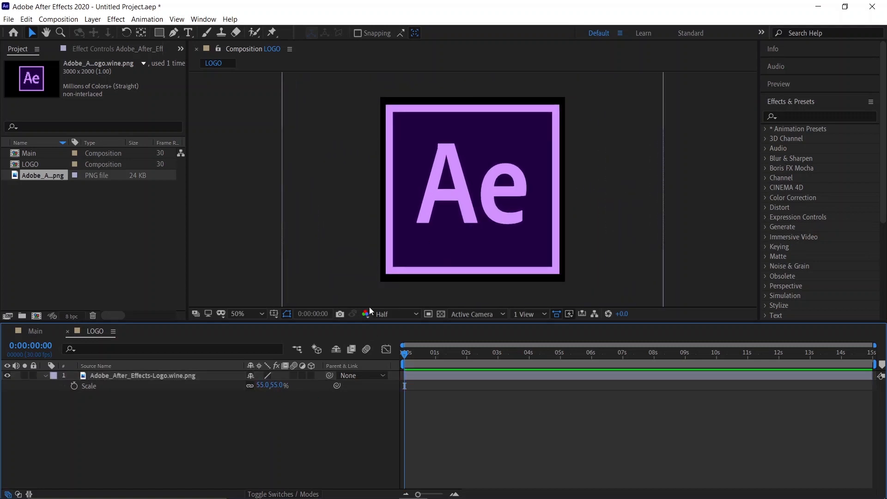
Step: Switch to the Main composition and place the LOGO composition into it as a layer
{"action": "left_click", "coordinate": [45, 376]}
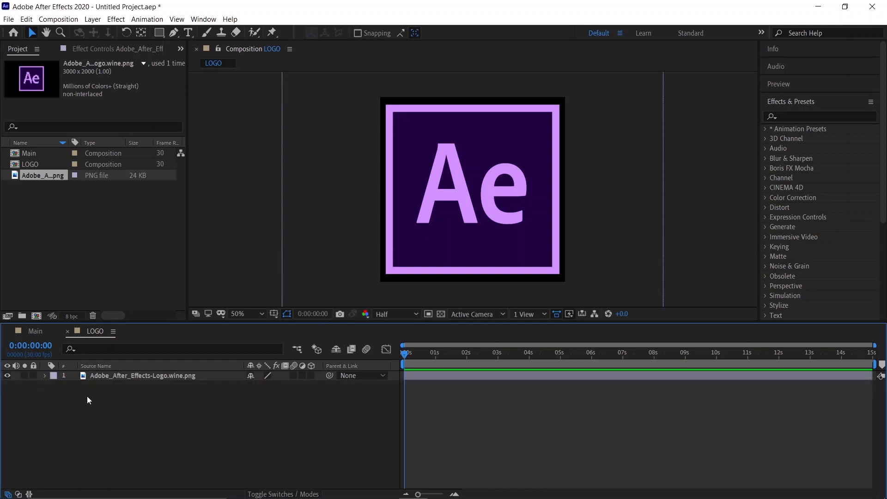
{"action": "left_click", "coordinate": [35, 331]}
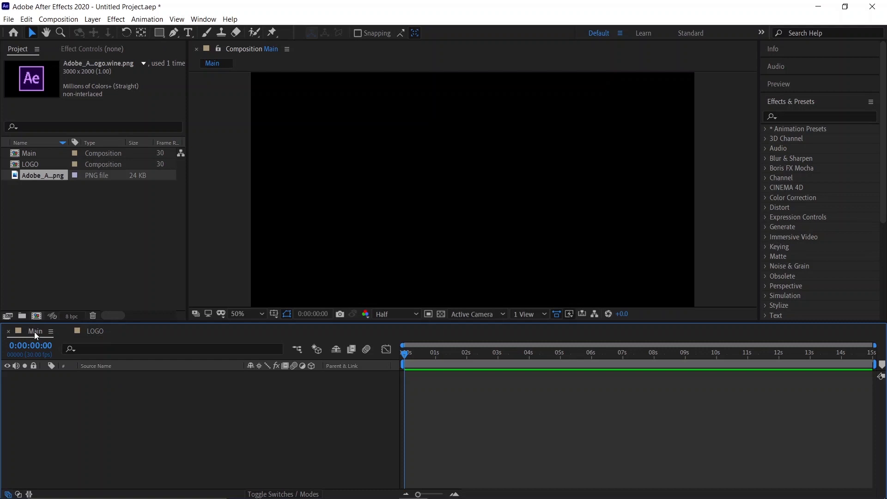
{"action": "left_click", "coordinate": [63, 251]}
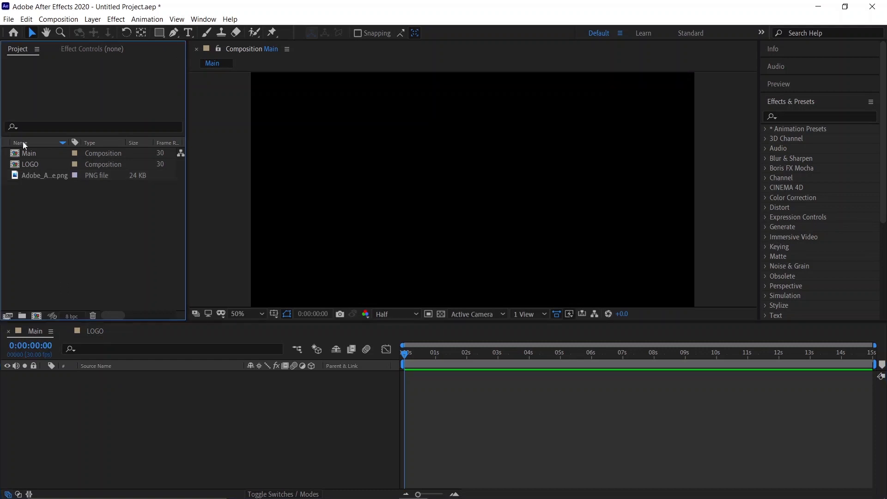
{"action": "left_click", "coordinate": [37, 165]}
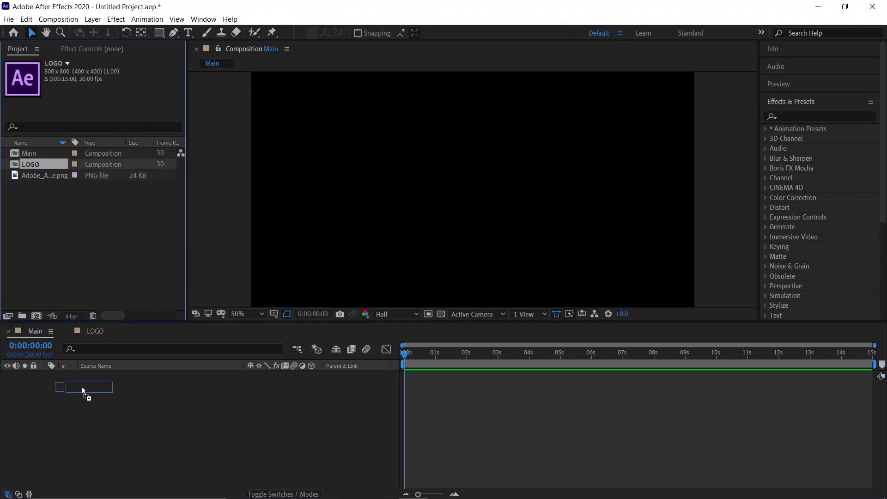
{"action": "left_click_drag", "start_coordinate": [82, 386], "coordinate": [92, 375]}
Step: Set the LOGO layer's scale to 50%
{"action": "key", "text": "s"}
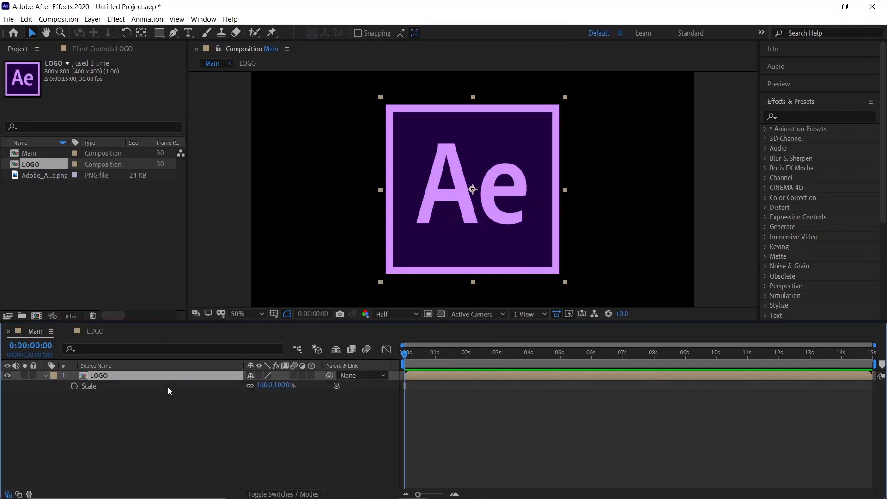
{"action": "left_click", "coordinate": [261, 386]}
{"action": "type", "text": "50"}
{"action": "left_click", "coordinate": [100, 400]}
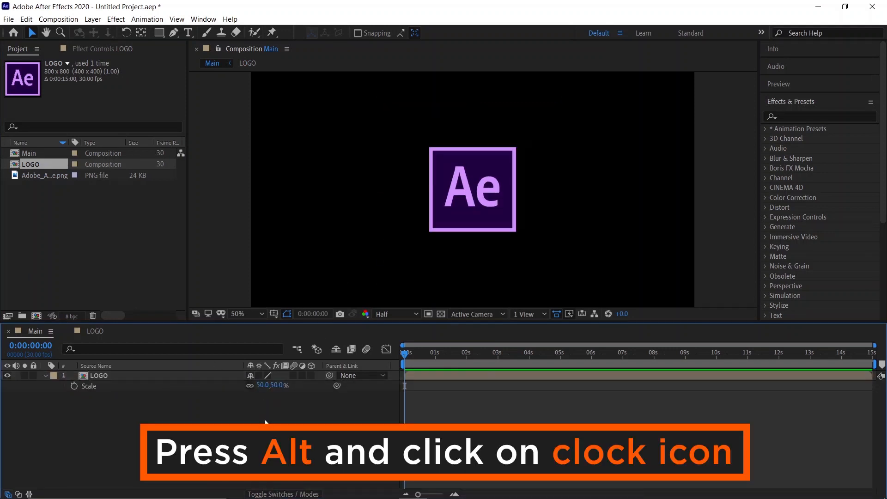
Step: Add the expression [position[0],position[1],index+index*3] to the LOGO layer's Position property
{"action": "left_click", "coordinate": [87, 375]}
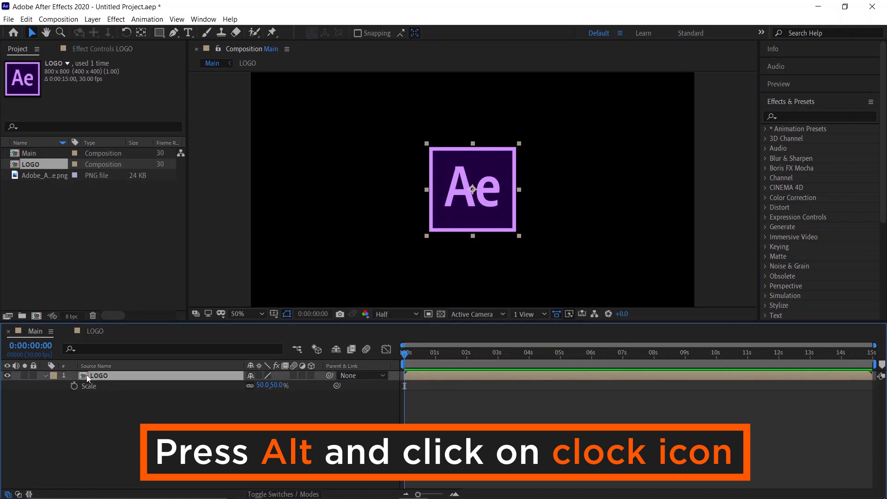
{"action": "key", "text": "p"}
{"action": "left_click", "coordinate": [74, 387], "text": "alt"}
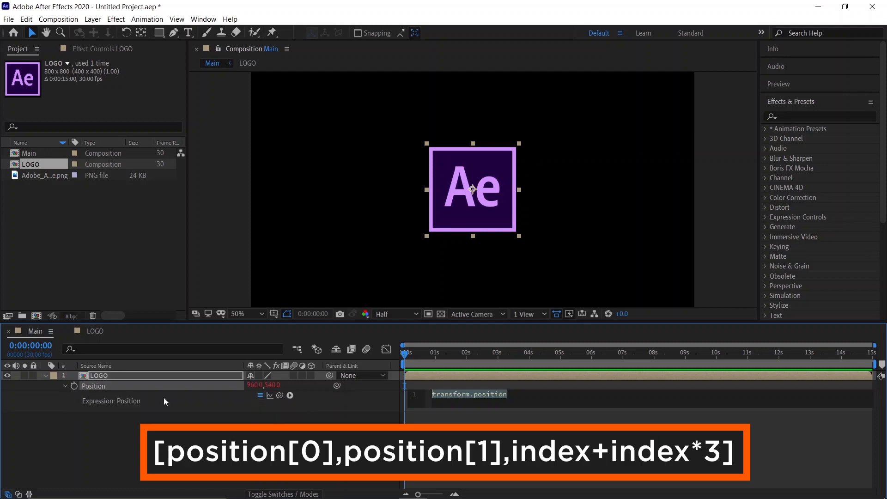
{"action": "key", "text": "BackSpace"}
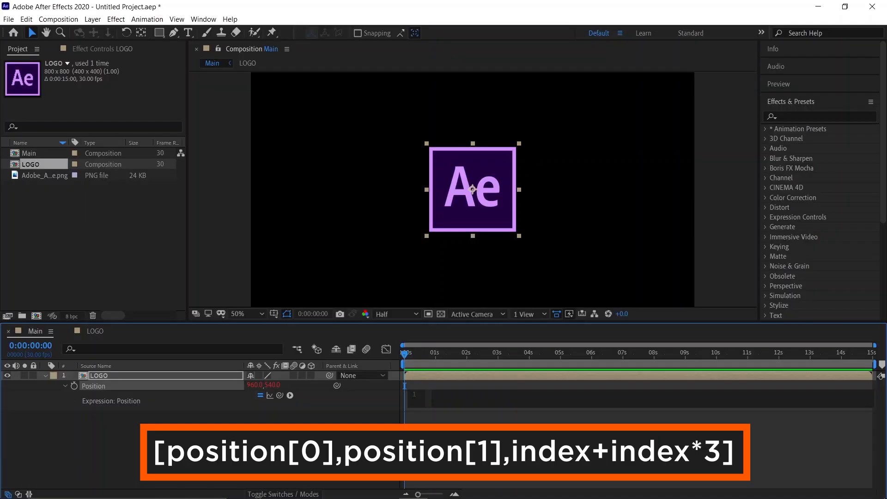
{"action": "type", "text": "[position"}
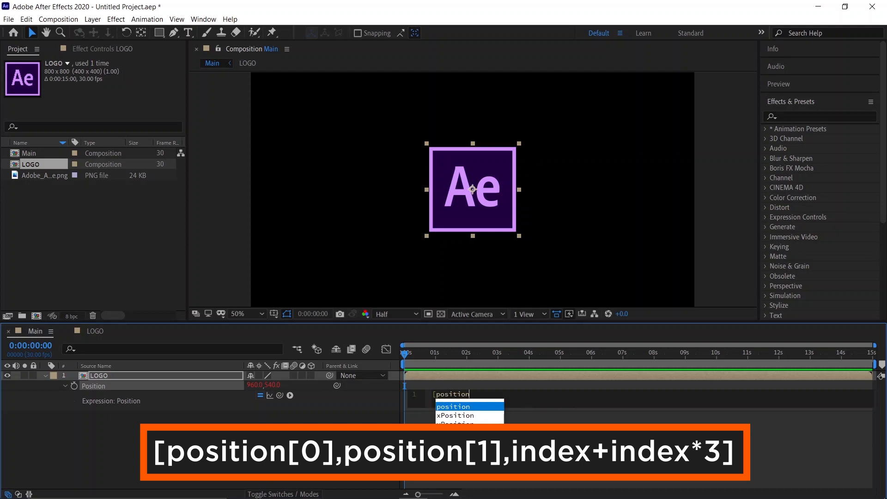
{"action": "type", "text": "[0]"}
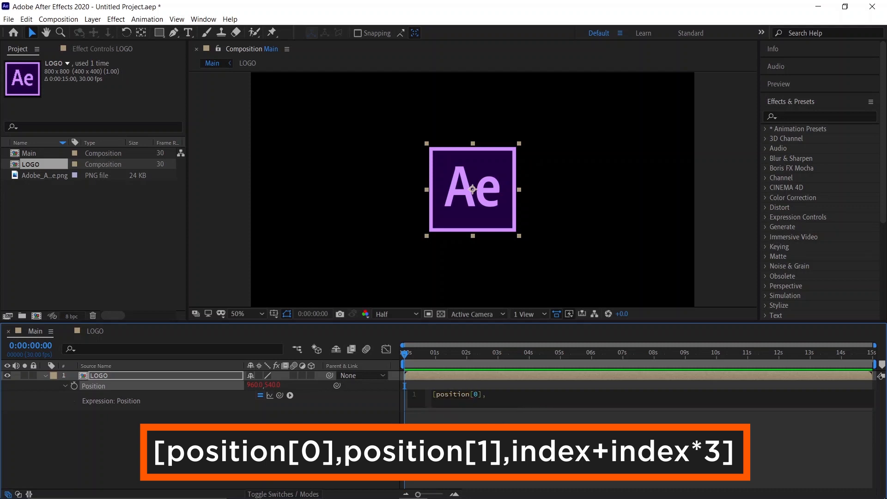
{"action": "type", "text": ",posi"}
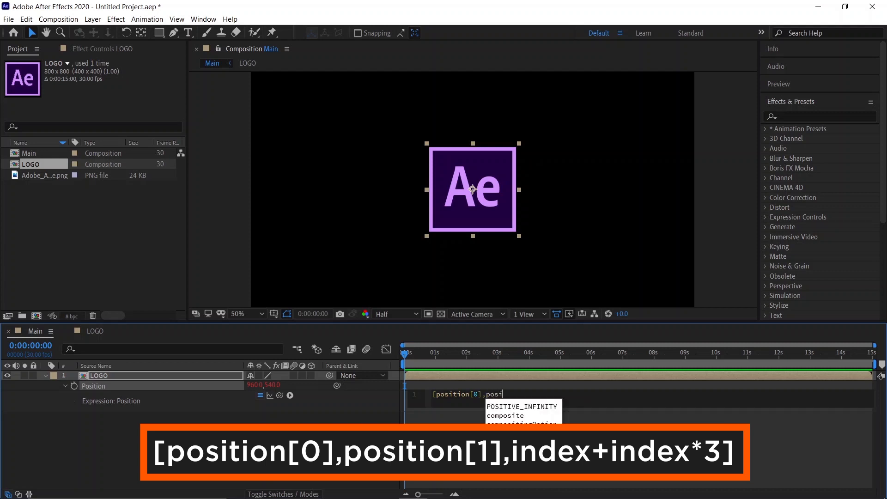
{"action": "type", "text": "tion[1]"}
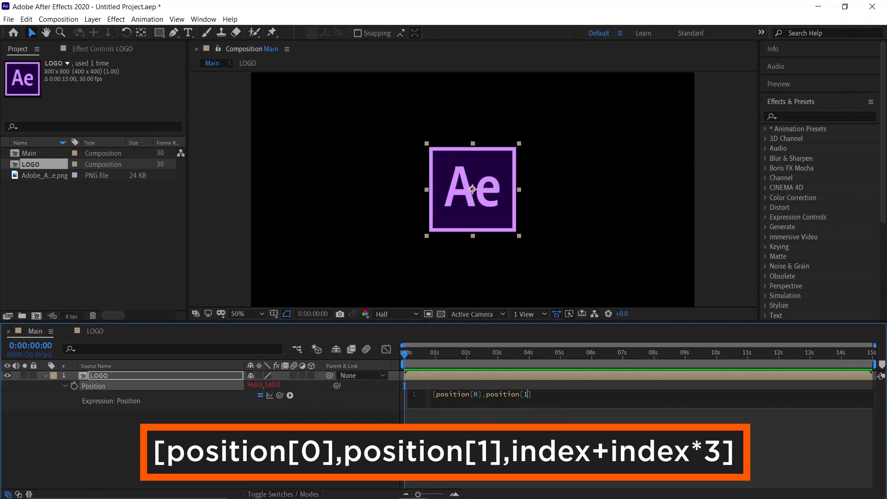
{"action": "type", "text": ","}
{"action": "type", "text": "inde"}
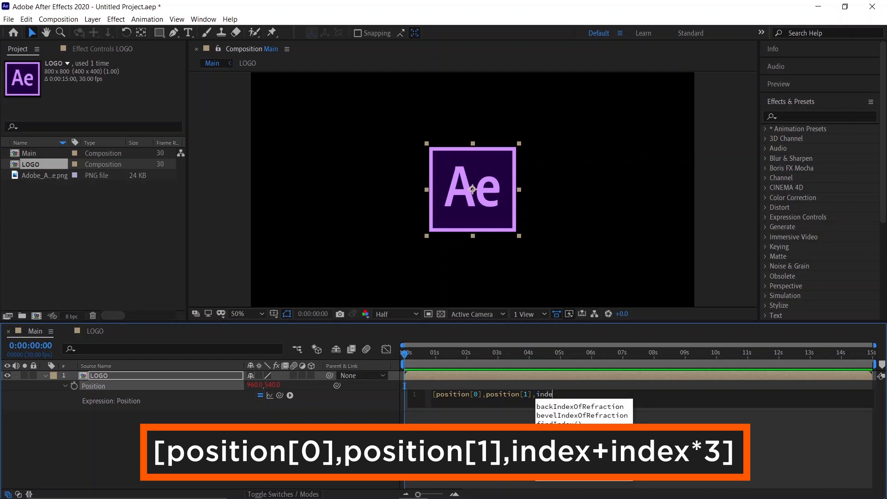
{"action": "type", "text": "x+"}
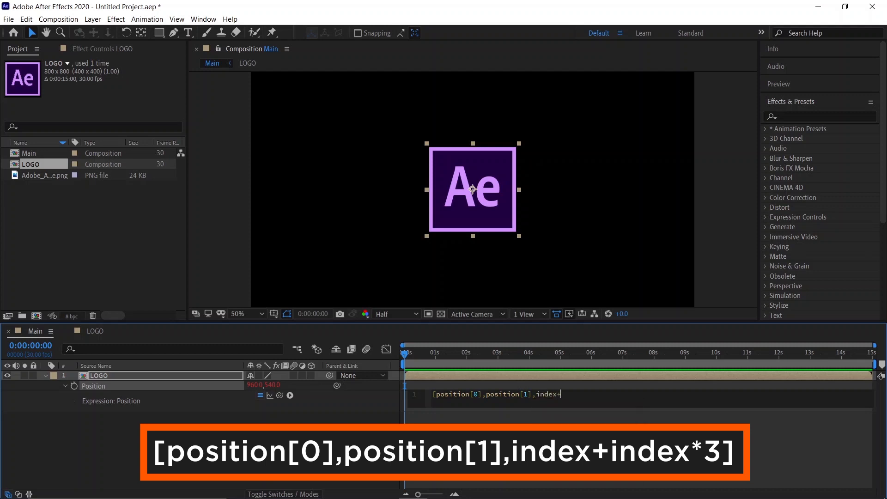
{"action": "type", "text": "index"}
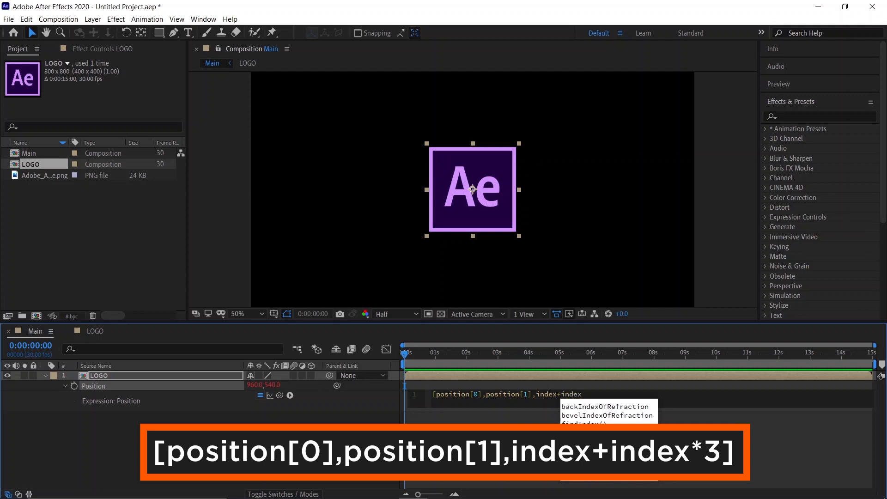
{"action": "type", "text": "*"}
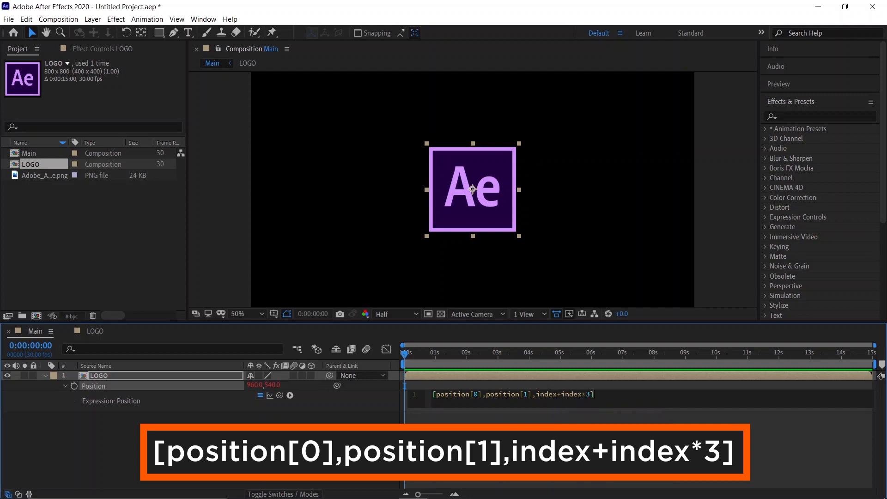
{"action": "left_click", "coordinate": [405, 385]}
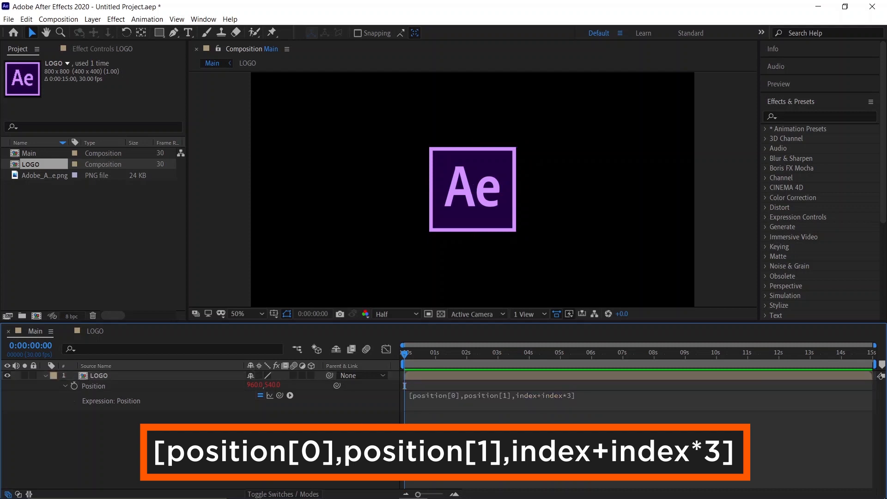
Step: Collapse the LOGO layer and make it a 3D layer
{"action": "left_click", "coordinate": [45, 376]}
{"action": "left_click", "coordinate": [278, 410]}
{"action": "left_click", "coordinate": [312, 378]}
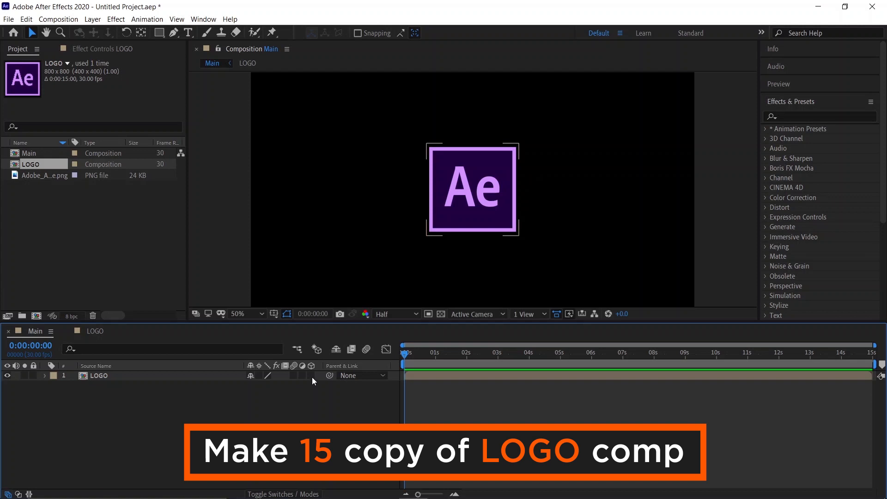
{"action": "left_click", "coordinate": [312, 377]}
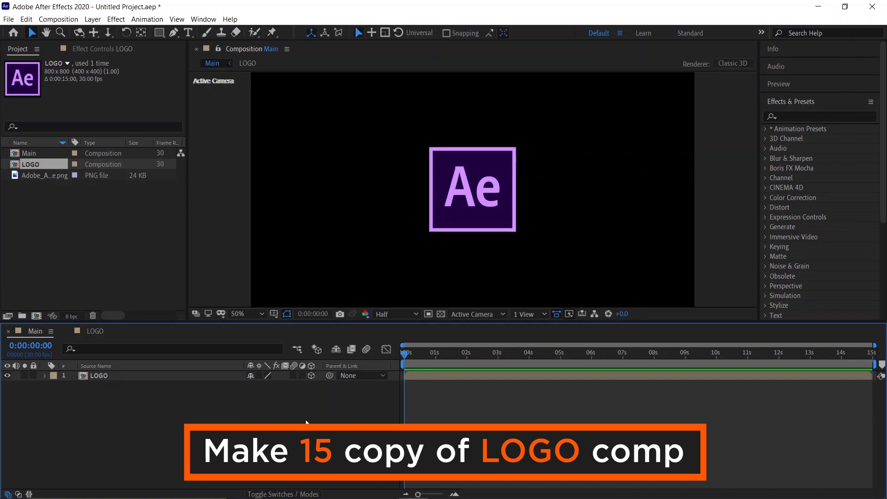
Step: Duplicate the LOGO layer repeatedly to make 15 copies
{"action": "left_click", "coordinate": [173, 378]}
{"action": "key", "text": "ctrl+d"}
{"action": "key", "text": "ctrl+d"}
{"action": "key", "text": "ctrl+d"}
{"action": "key", "text": "ctrl+d"}
{"action": "key", "text": "ctrl+d"}
{"action": "key", "text": "ctrl+d"}
{"action": "key", "text": "ctrl+d"}
{"action": "key", "text": "ctrl+d"}
{"action": "key", "text": "ctrl+d"}
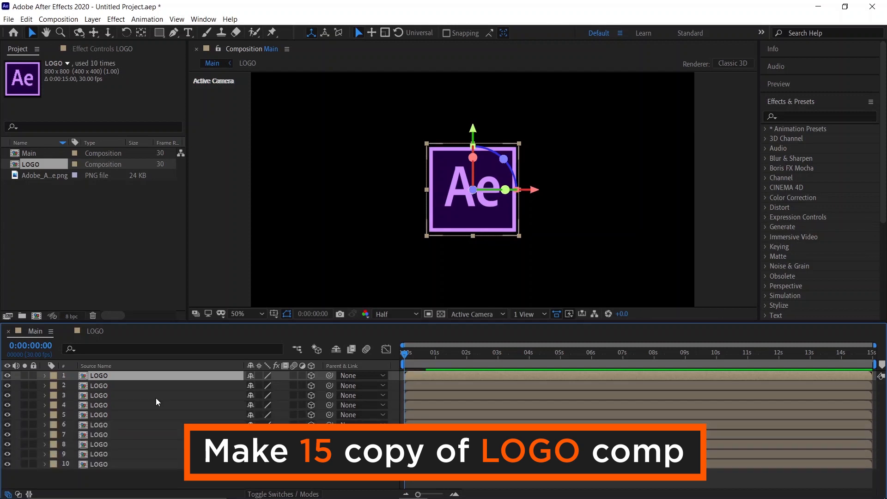
{"action": "key", "text": "ctrl+d"}
{"action": "key", "text": "ctrl+d"}
{"action": "key", "text": "ctrl+d"}
{"action": "key", "text": "ctrl+d"}
{"action": "key", "text": "ctrl+d"}
{"action": "key", "text": "ctrl+d"}
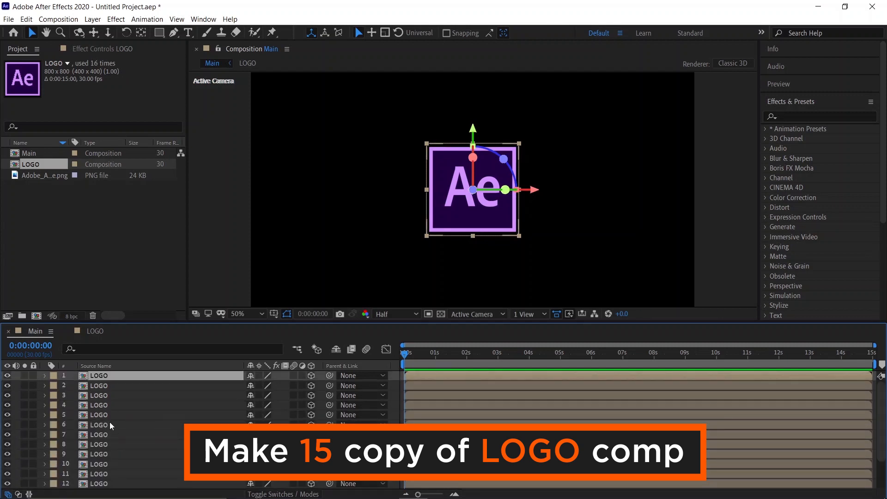
Step: Select all LOGO layers and pre-compose them into a new composition named 3D LOGO
{"action": "key", "text": "ctrl+a"}
{"action": "right_click", "coordinate": [110, 422]}
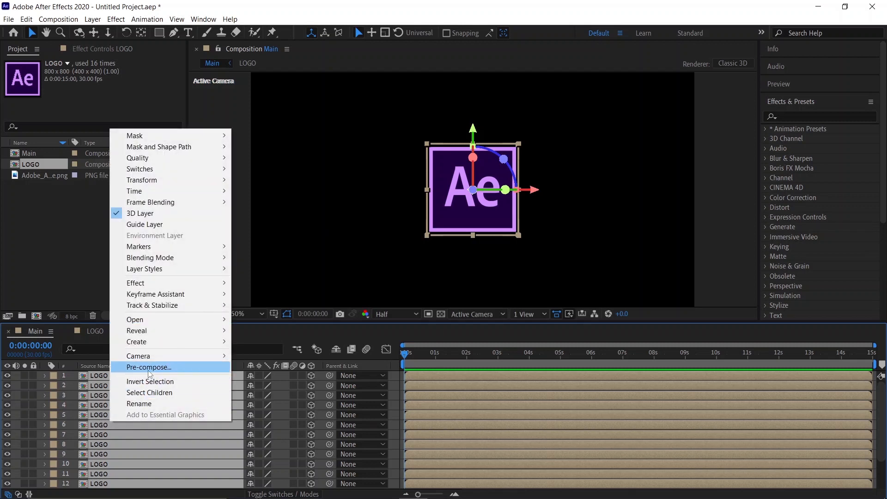
{"action": "left_click", "coordinate": [148, 371]}
{"action": "key", "text": "BackSpace"}
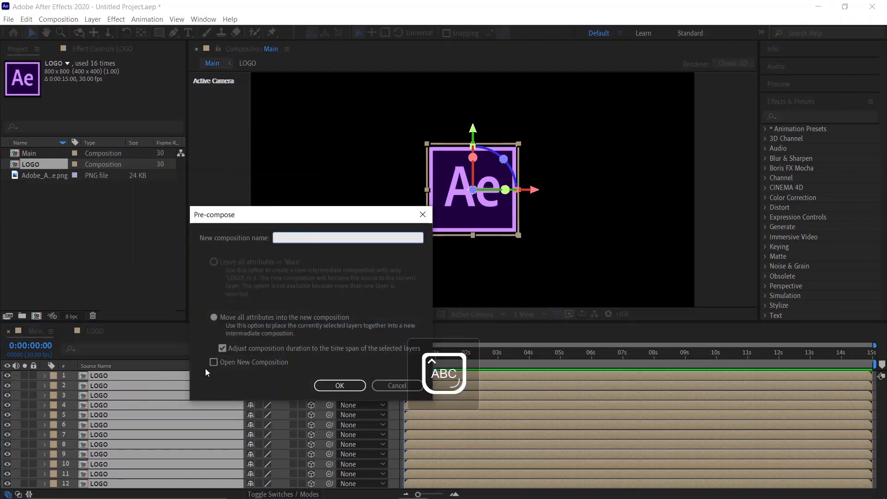
{"action": "type", "text": "3D LOGO"}
{"action": "key", "text": "Caps_Lock"}
{"action": "left_click", "coordinate": [340, 387]}
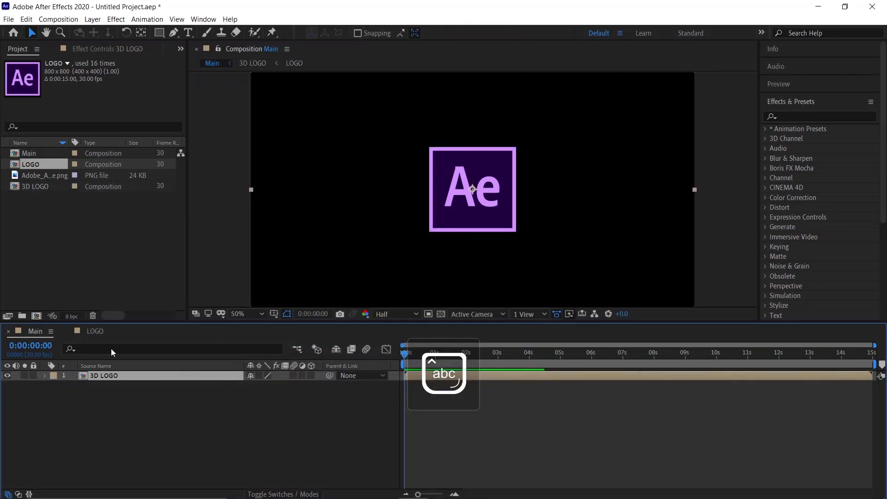
Step: Add a new Null Object layer to the Main composition
{"action": "right_click", "coordinate": [179, 424]}
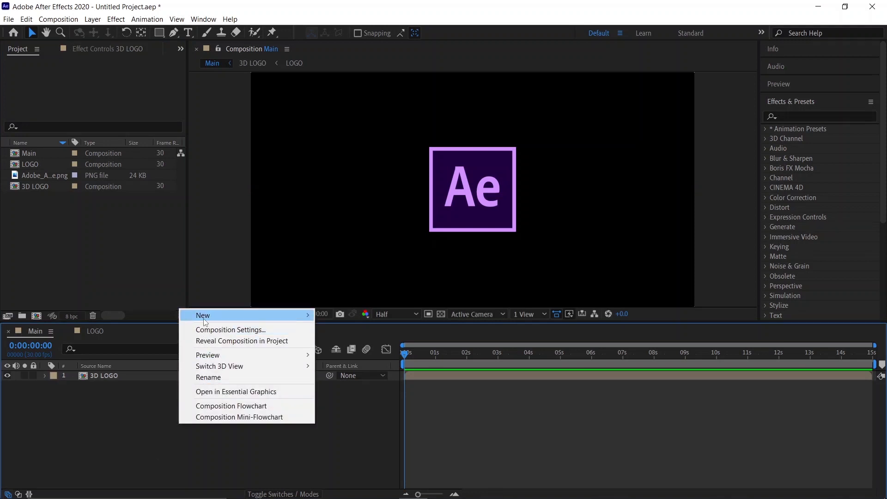
{"action": "mouse_move", "coordinate": [210, 320]}
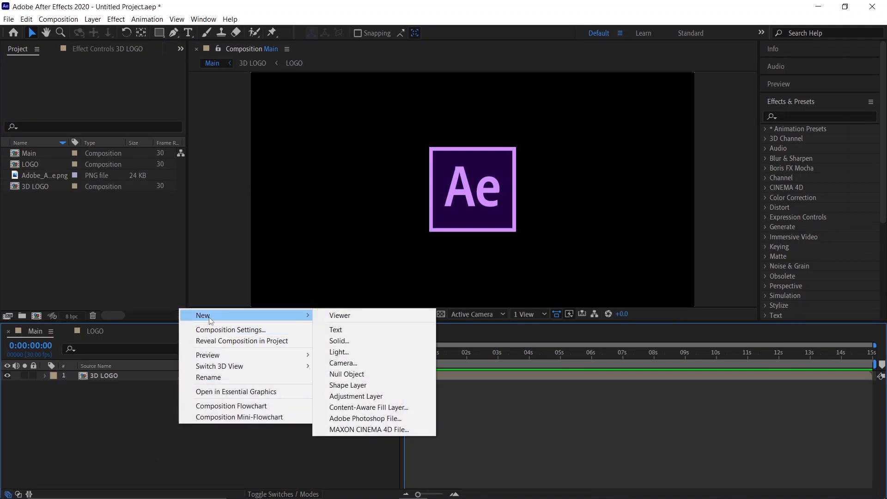
{"action": "left_click", "coordinate": [347, 374]}
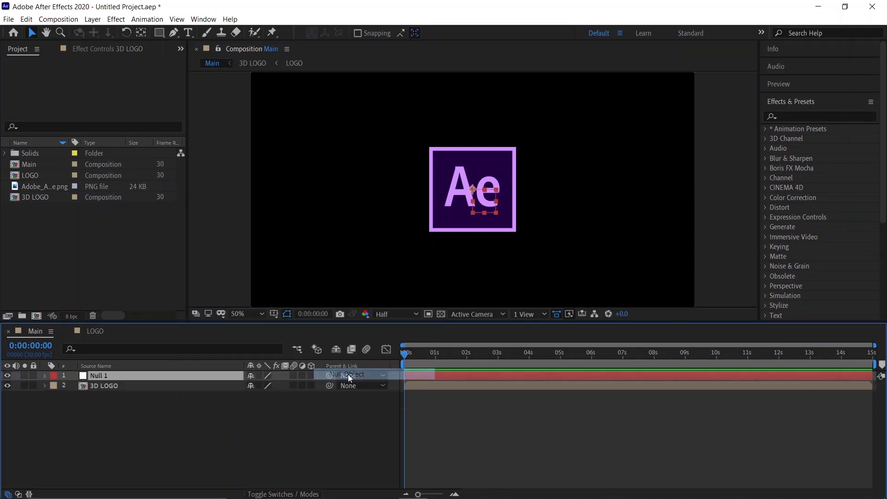
Step: Enable collapse transformations on the 3D LOGO layer and make both the null and 3D LOGO layers 3D
{"action": "left_click", "coordinate": [229, 405]}
{"action": "left_click", "coordinate": [259, 385]}
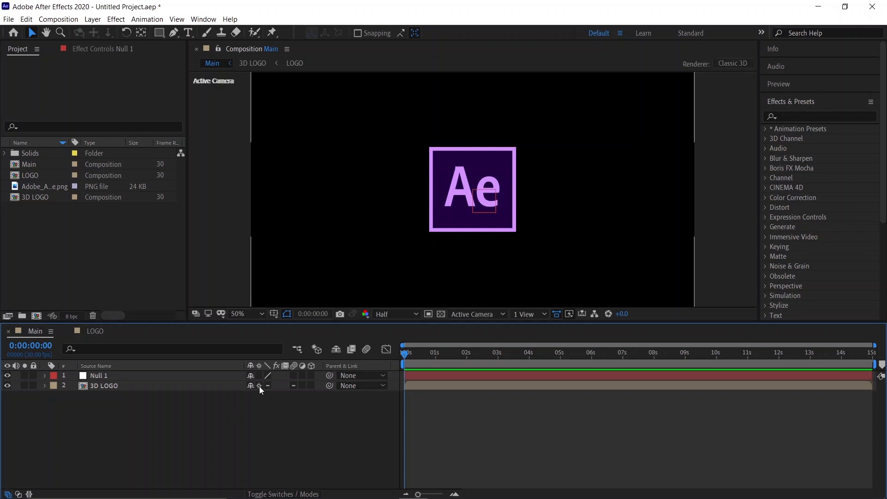
{"action": "left_click", "coordinate": [310, 375]}
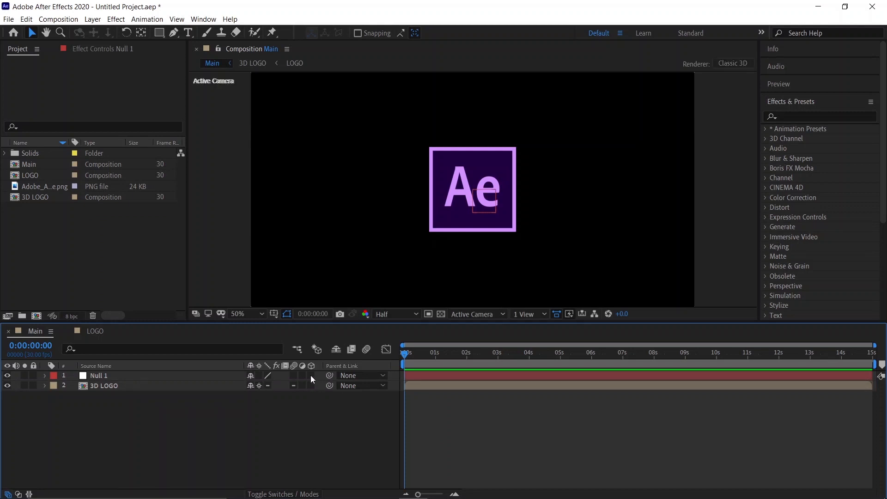
{"action": "left_click", "coordinate": [310, 386]}
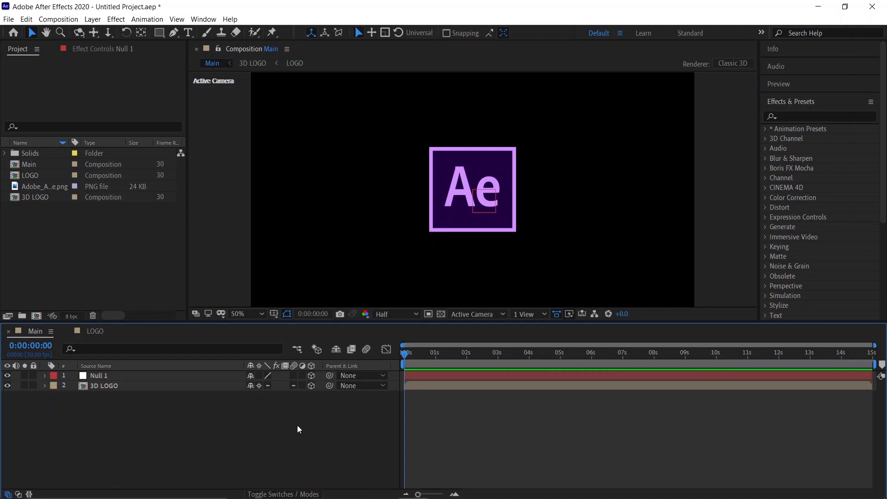
Step: Open the 3D LOGO composition and apply the Fill effect to the second LOGO layer
{"action": "double_click", "coordinate": [104, 387]}
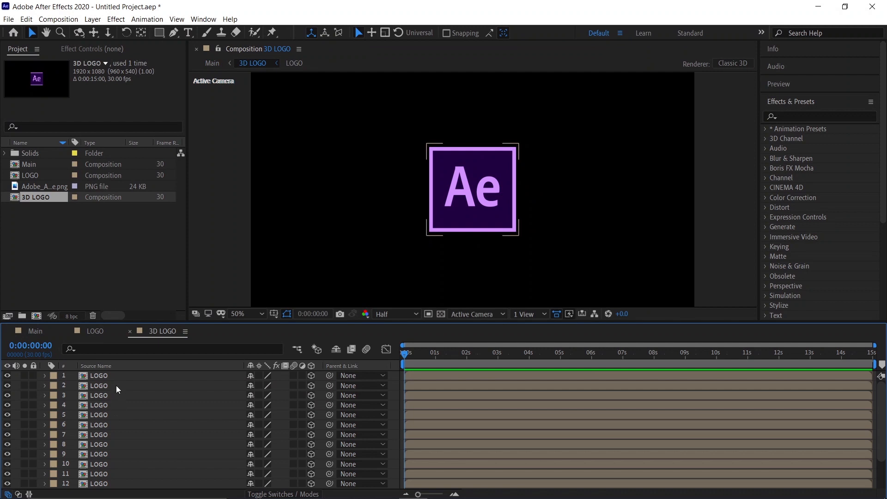
{"action": "left_click", "coordinate": [115, 385]}
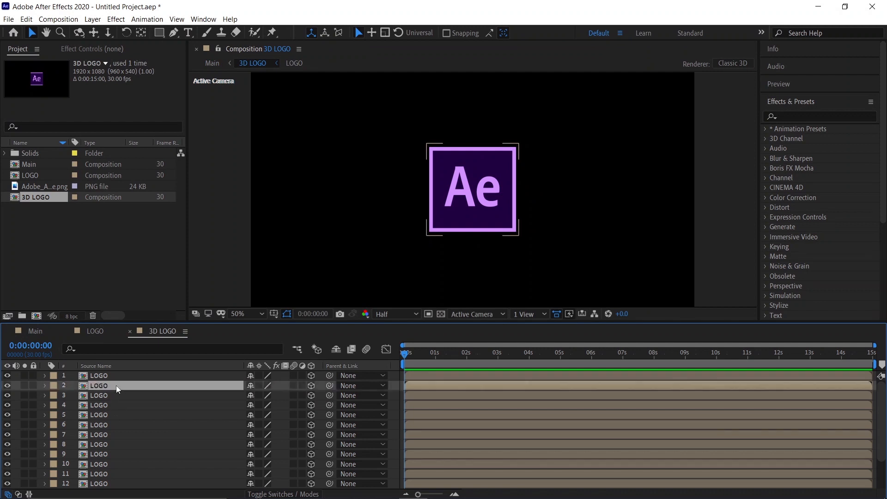
{"action": "left_click", "coordinate": [794, 115]}
{"action": "type", "text": "fill"}
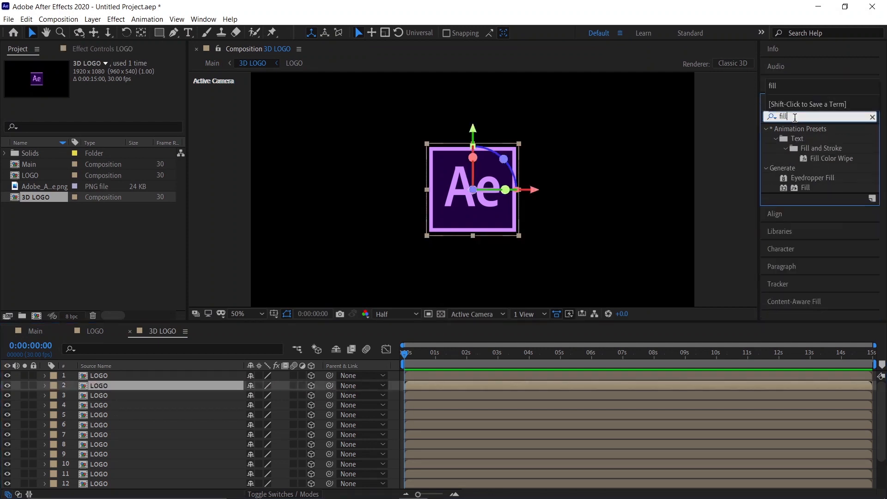
{"action": "left_click_drag", "start_coordinate": [802, 191], "coordinate": [168, 389]}
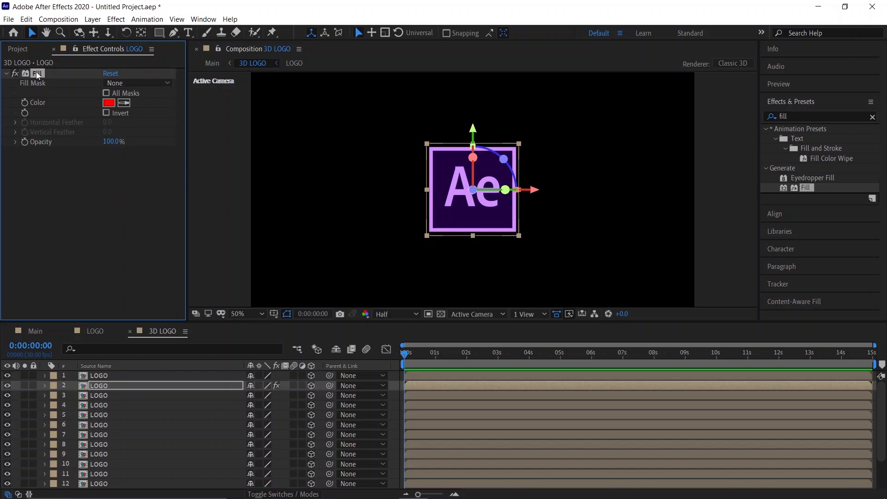
Step: Copy the Fill effect with property links and paste it onto LOGO layers 3 through 16
{"action": "left_click", "coordinate": [26, 20]}
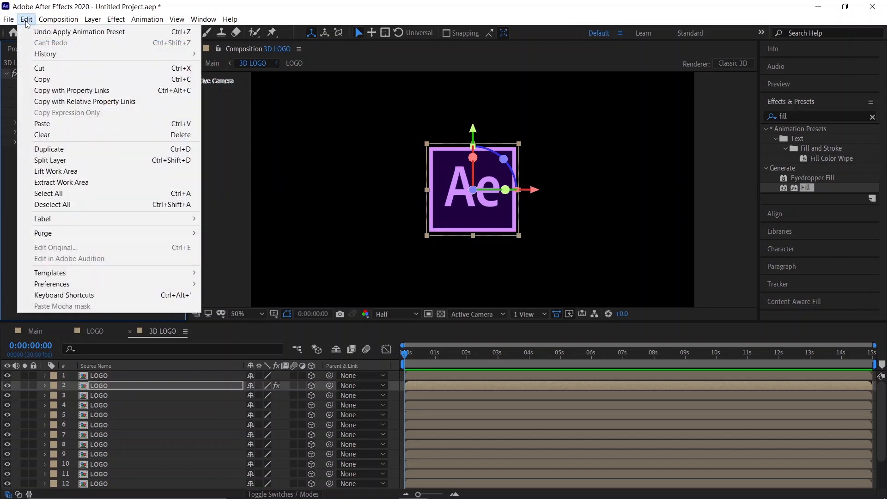
{"action": "left_click", "coordinate": [72, 91]}
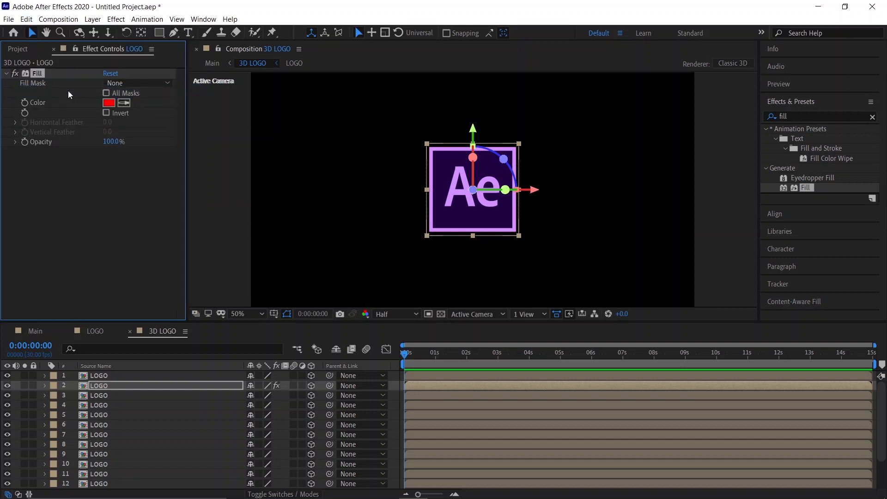
{"action": "left_click", "coordinate": [107, 395]}
{"action": "scroll", "coordinate": [136, 430], "scroll_direction": "down", "scroll_amount": 2}
{"action": "key", "text": "Caps_Lock"}
{"action": "left_click", "coordinate": [115, 484], "text": "shift"}
{"action": "scroll", "coordinate": [115, 478], "scroll_direction": "up", "scroll_amount": 2}
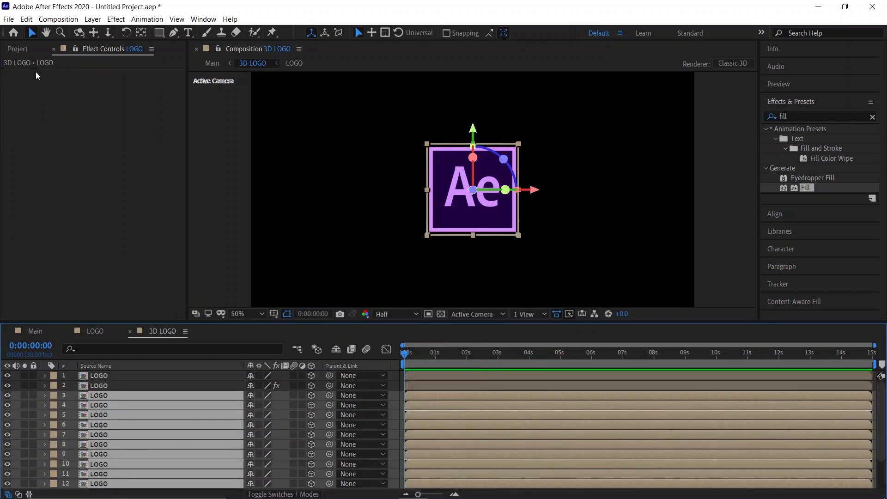
{"action": "left_click", "coordinate": [26, 18]}
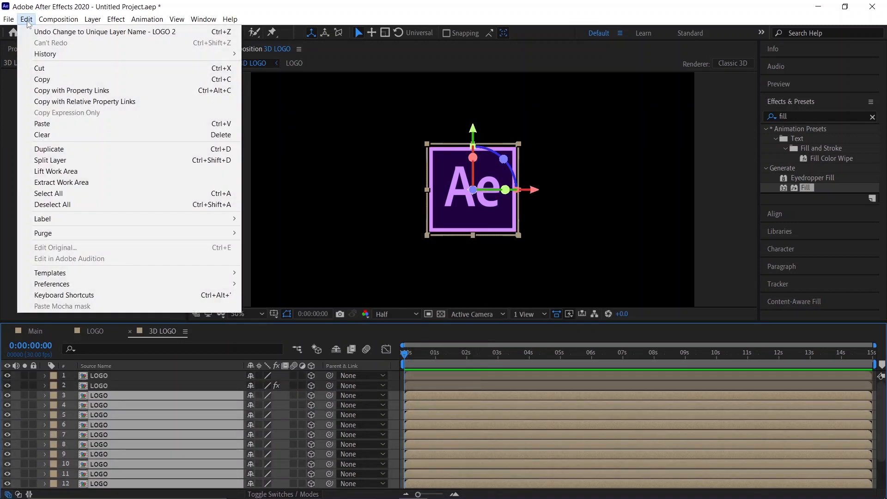
{"action": "left_click", "coordinate": [49, 125]}
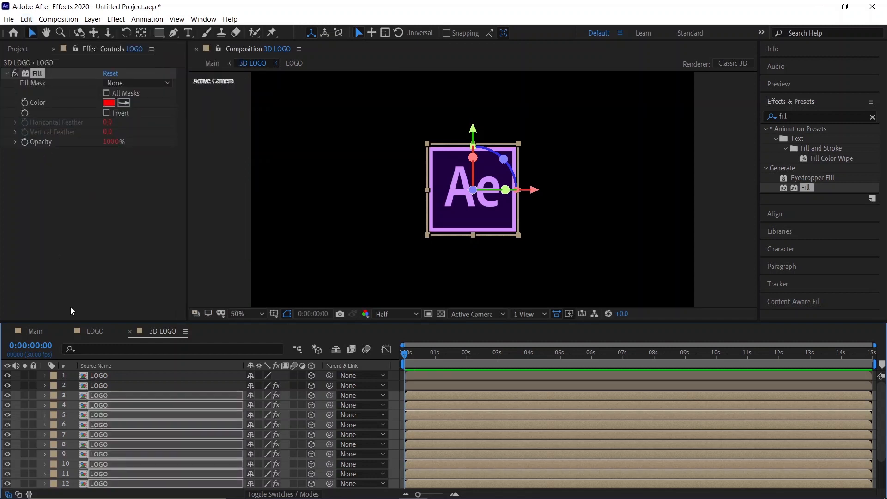
Step: Set the second LOGO layer's Fill color to FFFFFF
{"action": "left_click", "coordinate": [102, 387]}
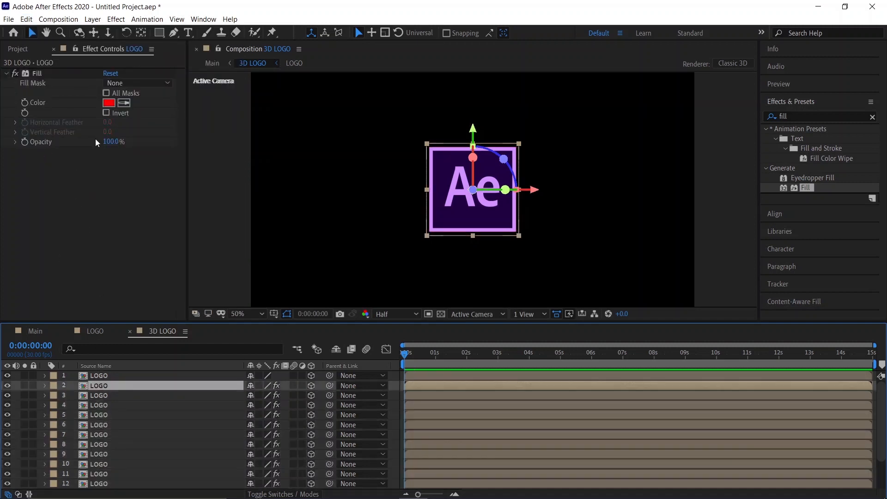
{"action": "left_click", "coordinate": [109, 102]}
{"action": "type", "text": "FFFFFF"}
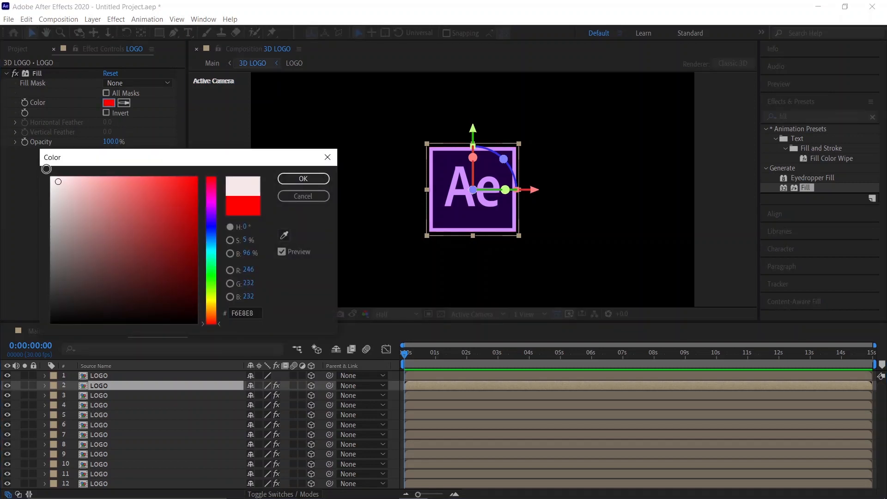
{"action": "left_click", "coordinate": [287, 180]}
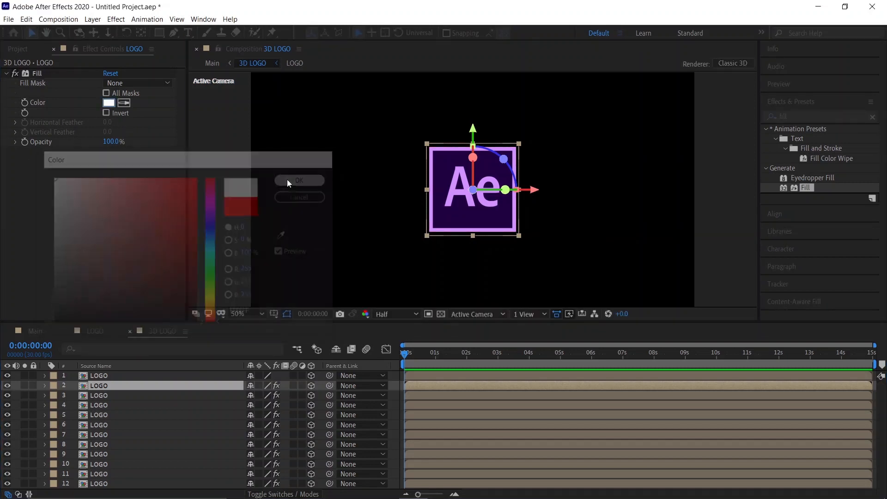
Step: In the Main composition, try an X rotation of about 57° on the 3D LOGO layer and undo it
{"action": "left_click", "coordinate": [41, 329]}
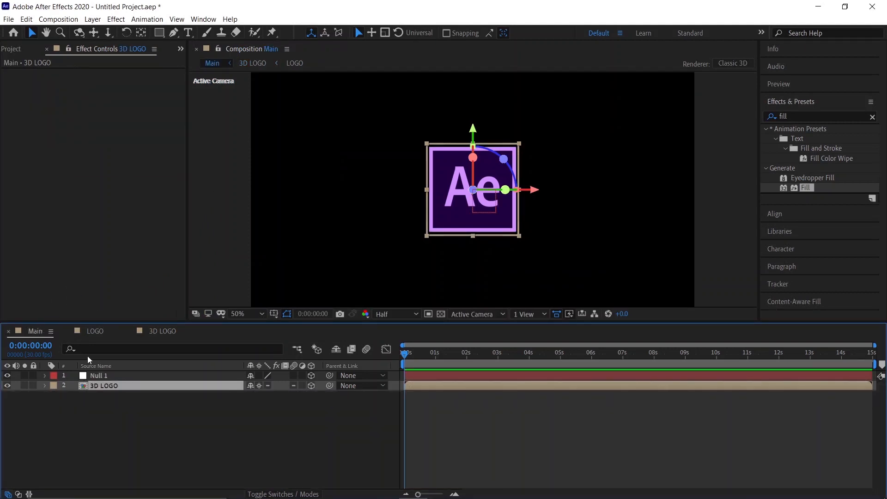
{"action": "key", "text": "r"}
{"action": "left_click_drag", "start_coordinate": [262, 405], "coordinate": [289, 406]}
{"action": "left_click", "coordinate": [300, 454]}
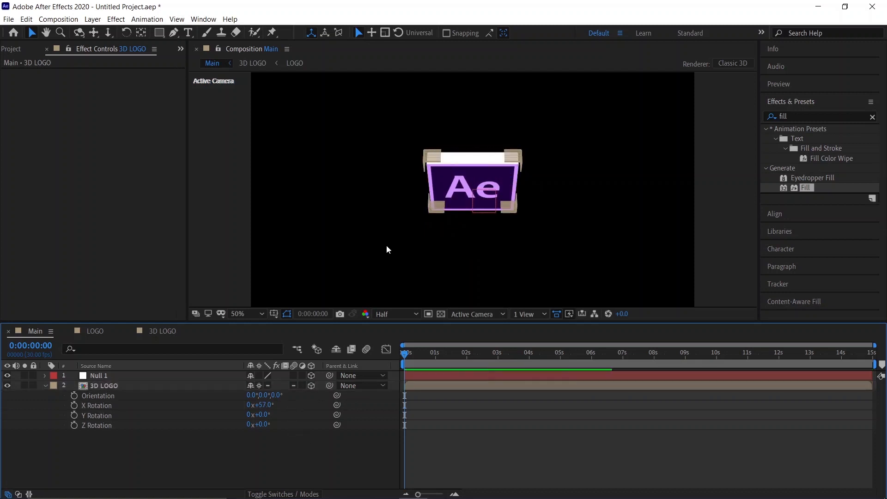
{"action": "key", "text": "ctrl+z"}
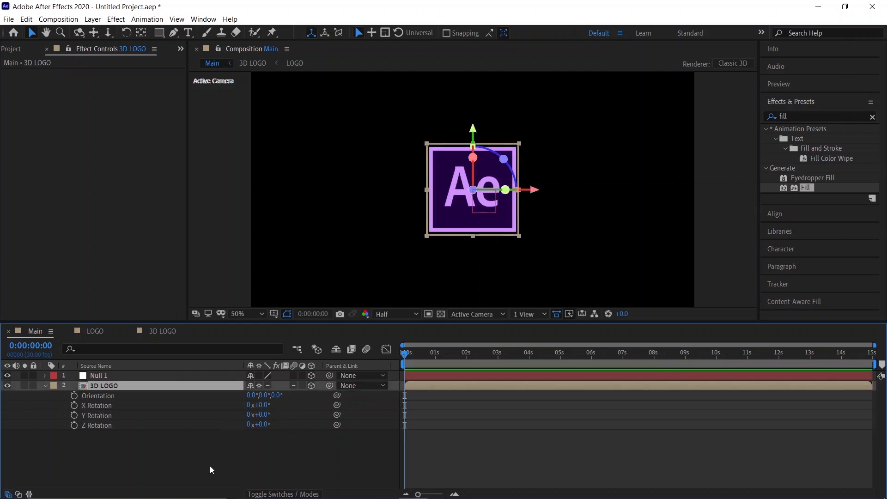
Step: Parent the 3D LOGO layer to Null 1
{"action": "left_click", "coordinate": [221, 451]}
{"action": "left_click", "coordinate": [46, 386]}
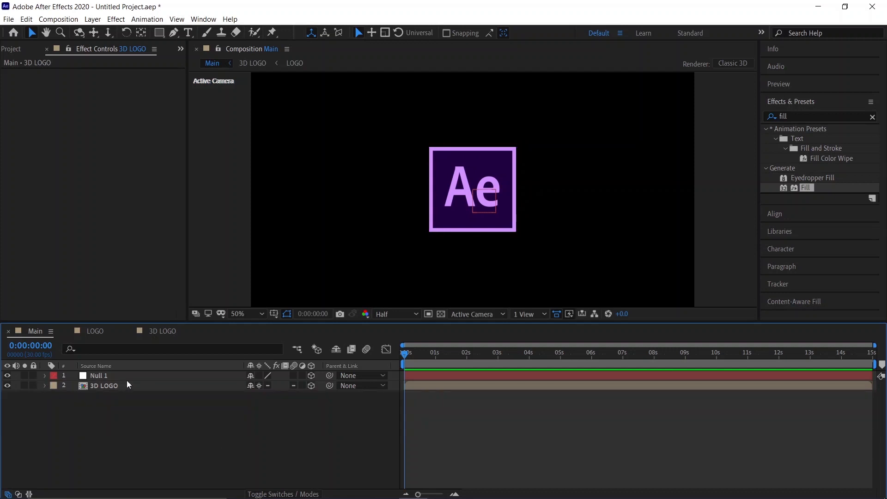
{"action": "left_click_drag", "start_coordinate": [328, 386], "coordinate": [156, 379]}
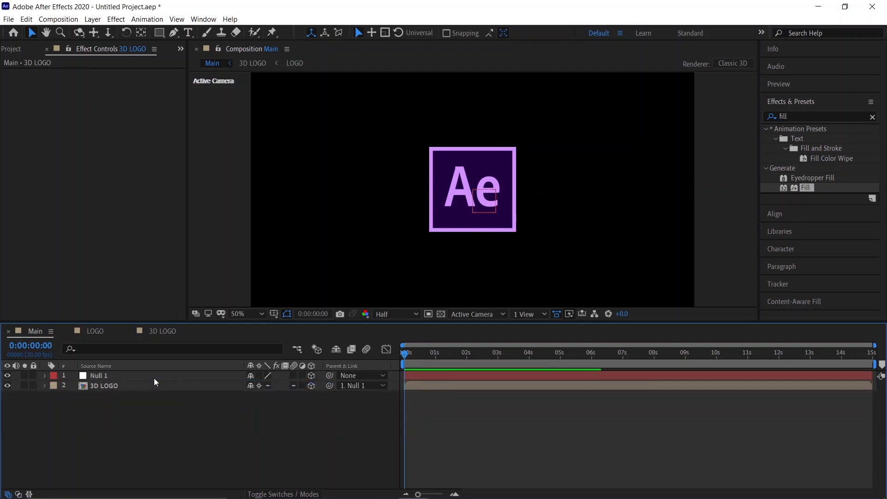
Step: Set starting keyframes for Null 1's X, Y and Z Rotation
{"action": "left_click", "coordinate": [153, 376]}
{"action": "key", "text": "r"}
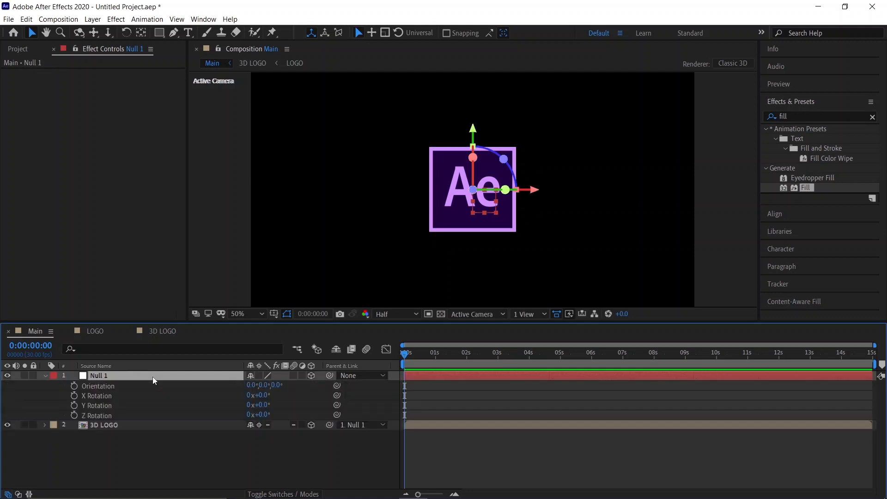
{"action": "left_click", "coordinate": [74, 395]}
{"action": "left_click", "coordinate": [74, 406]}
{"action": "left_click", "coordinate": [74, 415]}
{"action": "left_click", "coordinate": [181, 376]}
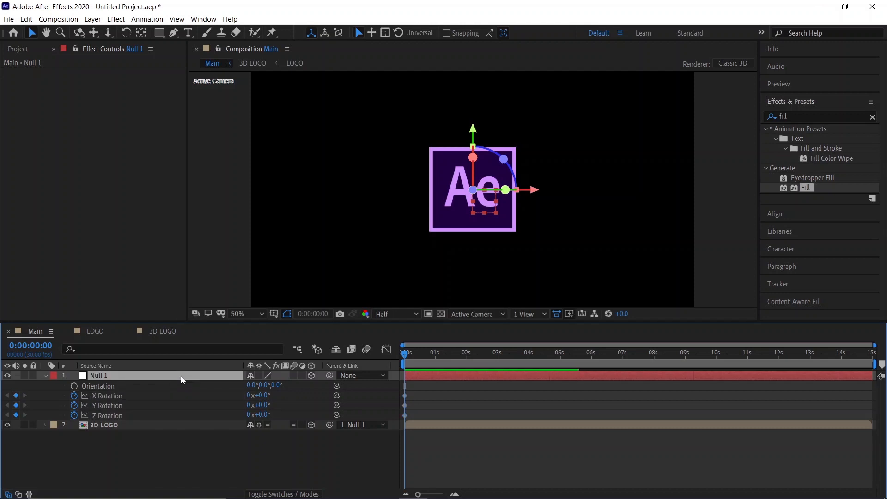
Step: Add a Scale keyframe on Null 1 and show all its keyframed properties
{"action": "key", "text": "s"}
{"action": "left_click", "coordinate": [74, 385]}
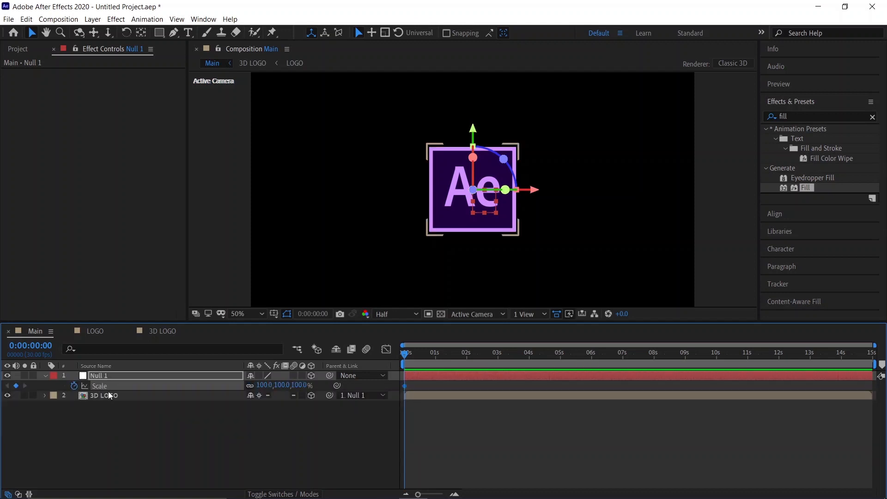
{"action": "key", "text": "s"}
{"action": "key", "text": "u"}
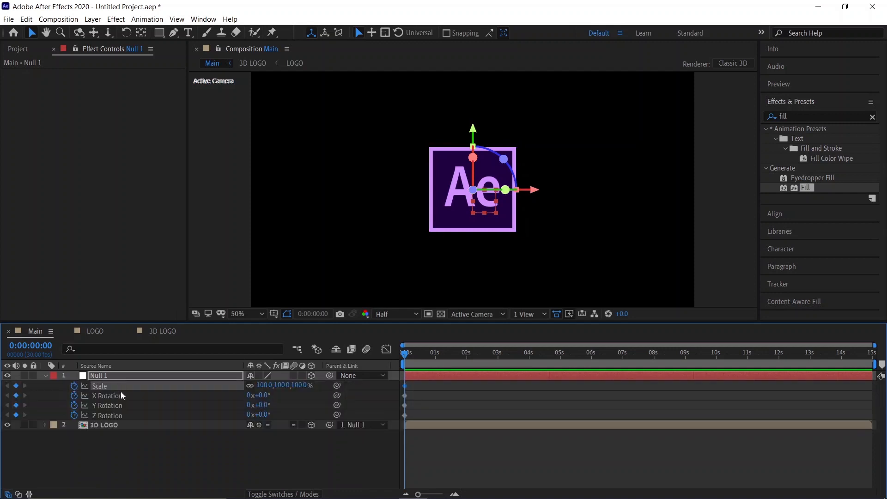
Step: Select all of Null 1's keyframes and move them to 2 seconds
{"action": "left_click_drag", "start_coordinate": [420, 382], "coordinate": [403, 422]}
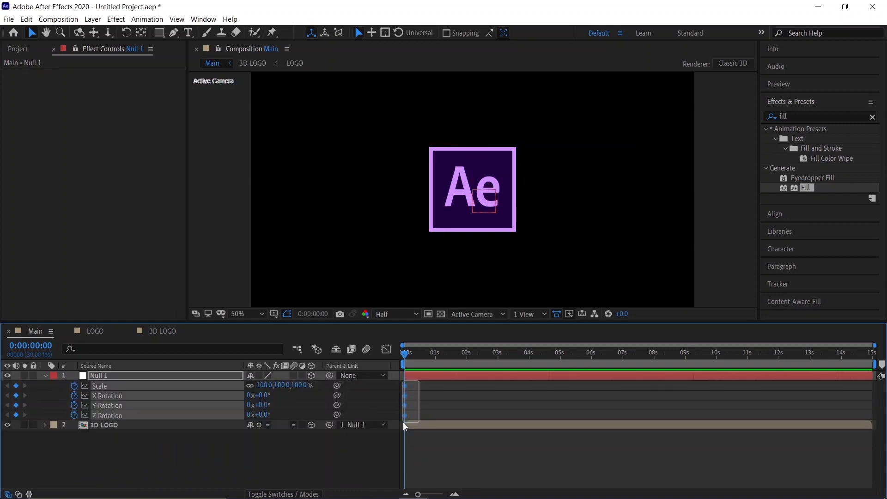
{"action": "left_click_drag", "start_coordinate": [466, 362], "coordinate": [467, 362]}
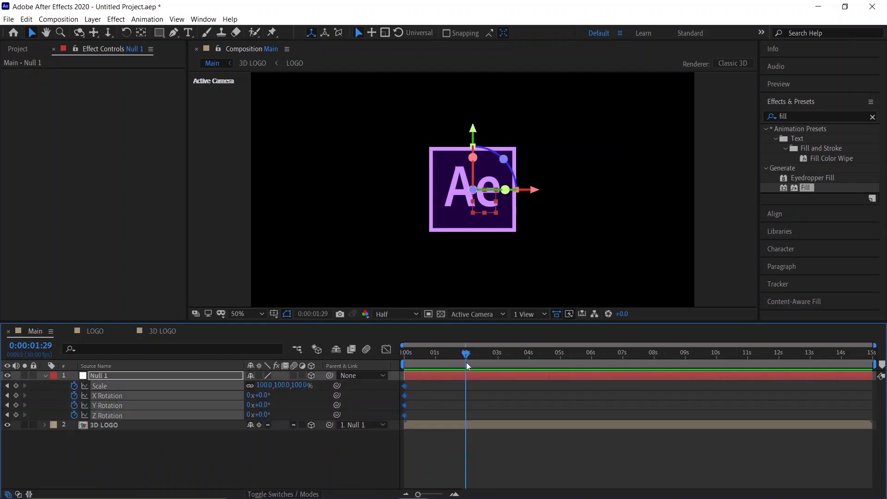
{"action": "left_click_drag", "start_coordinate": [403, 386], "coordinate": [462, 402]}
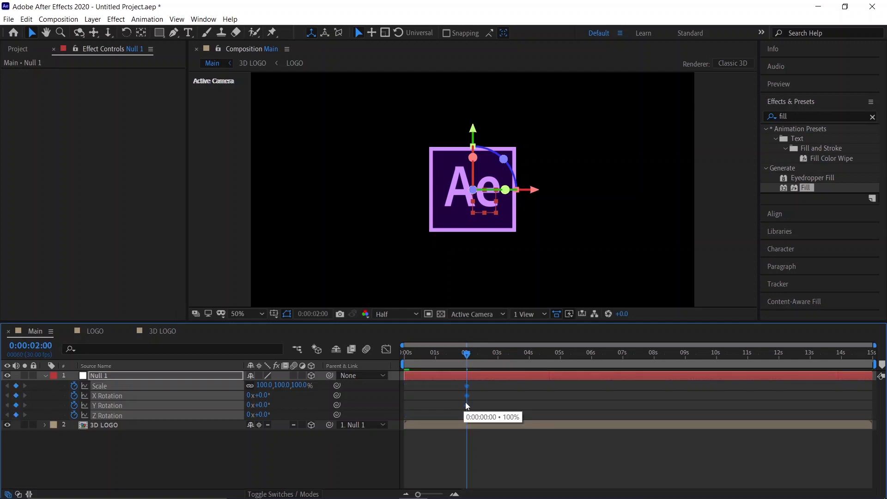
Step: At 1 second, set Null 1's Scale to 140%
{"action": "left_click_drag", "start_coordinate": [418, 495], "coordinate": [394, 495]}
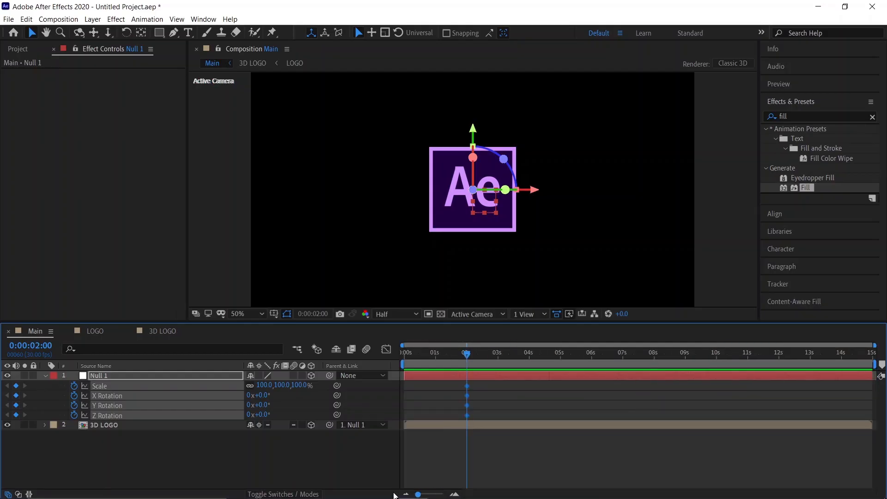
{"action": "left_click", "coordinate": [419, 447]}
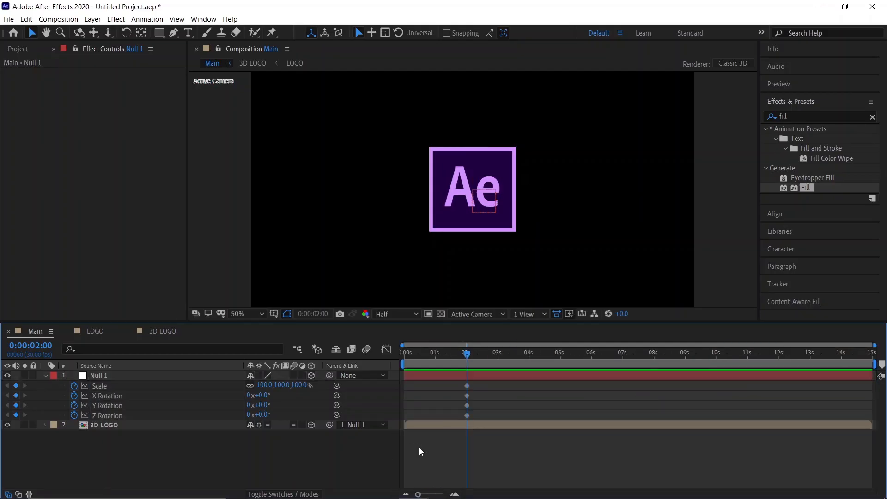
{"action": "left_click_drag", "start_coordinate": [466, 353], "coordinate": [436, 368]}
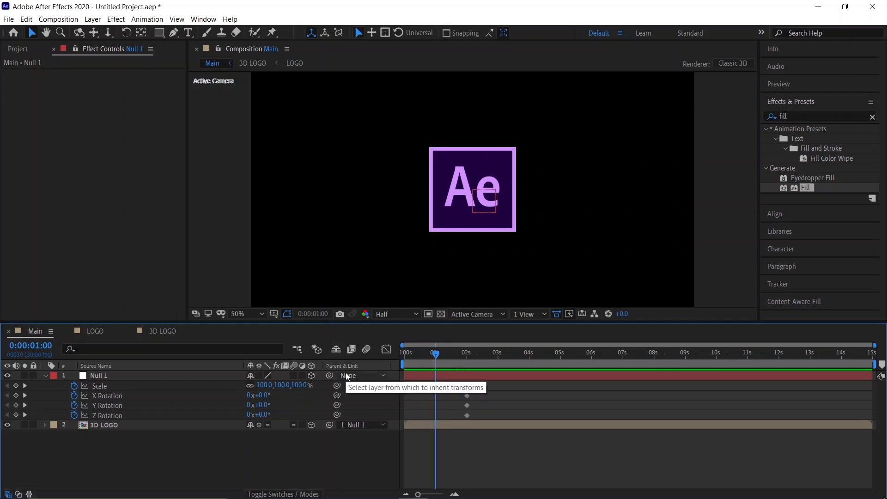
{"action": "left_click", "coordinate": [266, 386]}
{"action": "type", "text": "140"}
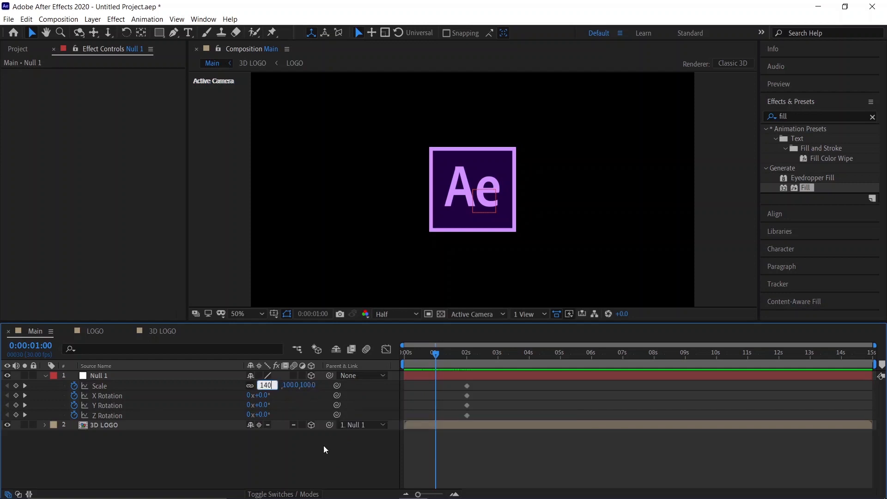
{"action": "key", "text": "Return"}
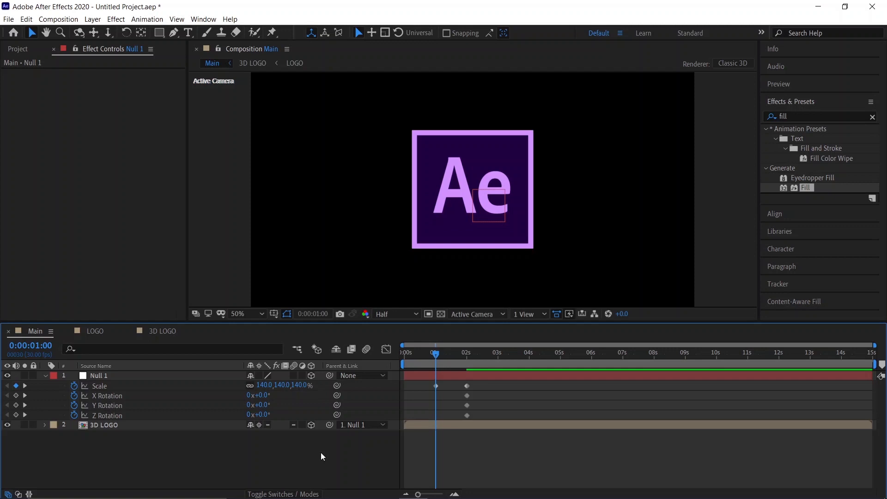
Step: At 1 second, set Null 1's X Rotation to -43° and Y Rotation to -54°
{"action": "left_click", "coordinate": [264, 395]}
{"action": "type", "text": "-43"}
{"action": "key", "text": "Return"}
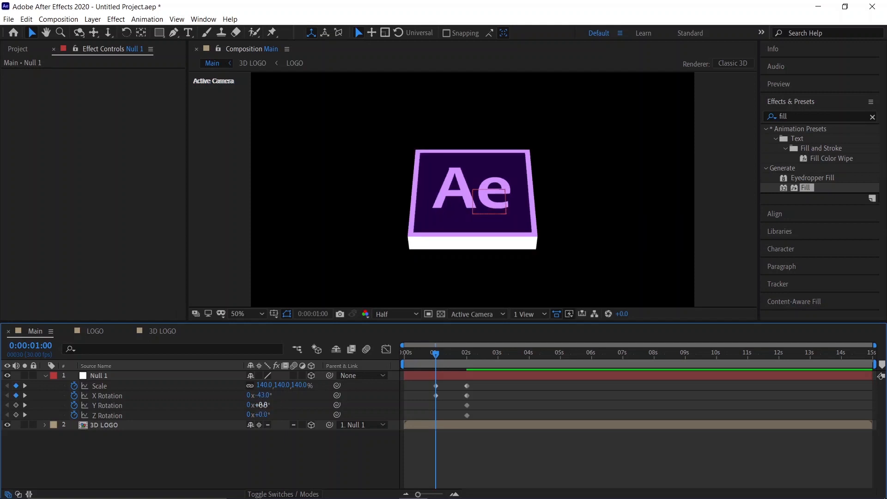
{"action": "type", "text": "-54"}
{"action": "key", "text": "Return"}
Step: At 0 seconds, set Null 1's Scale to 0%
{"action": "left_click_drag", "start_coordinate": [423, 356], "coordinate": [390, 360]}
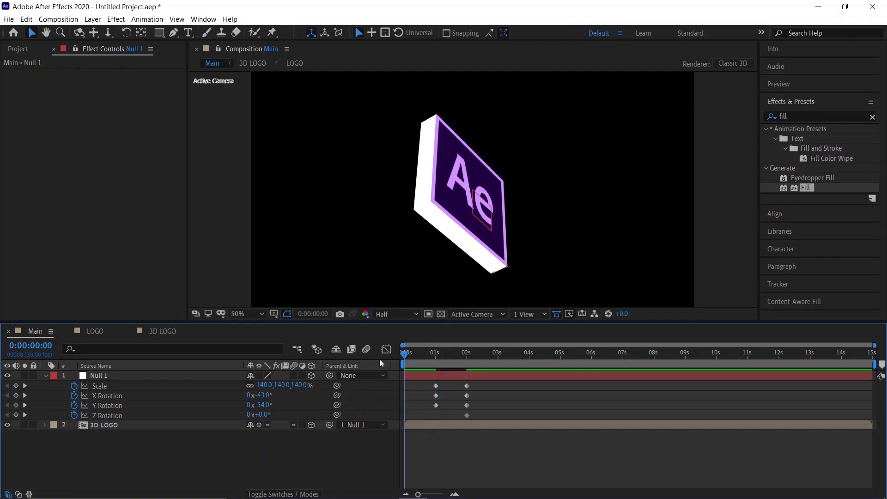
{"action": "left_click", "coordinate": [262, 385]}
{"action": "type", "text": "0"}
{"action": "key", "text": "Return"}
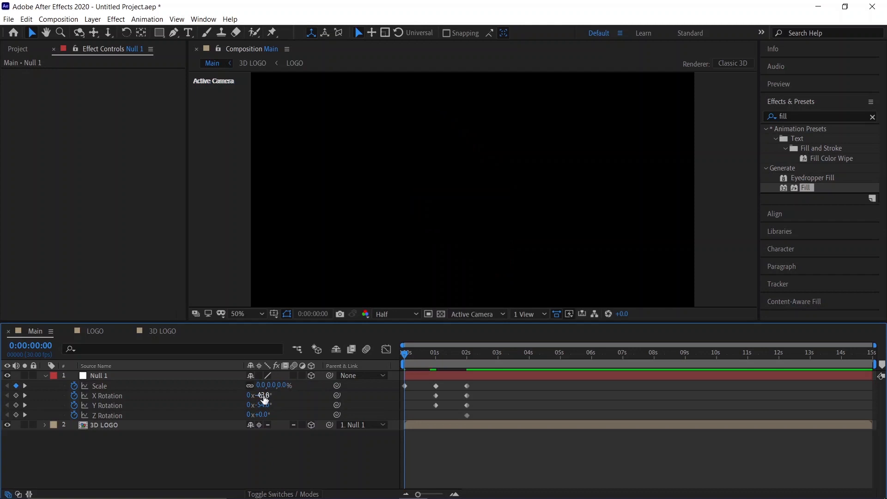
Step: At 0 seconds, set Null 1's X Rotation to -35° and Y Rotation to 60°
{"action": "left_click", "coordinate": [263, 396]}
{"action": "type", "text": "-35"}
{"action": "key", "text": "Return"}
{"action": "left_click", "coordinate": [262, 405]}
{"action": "type", "text": "60"}
{"action": "key", "text": "Return"}
Step: End the work area at about 2:08 and preview the animation from the start
{"action": "left_click_drag", "start_coordinate": [452, 353], "coordinate": [475, 359]}
{"action": "key", "text": "n"}
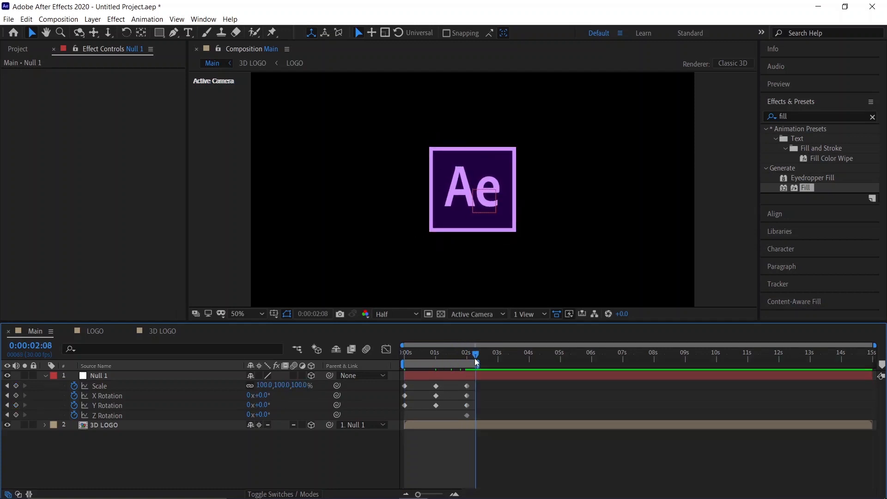
{"action": "key", "text": "Home"}
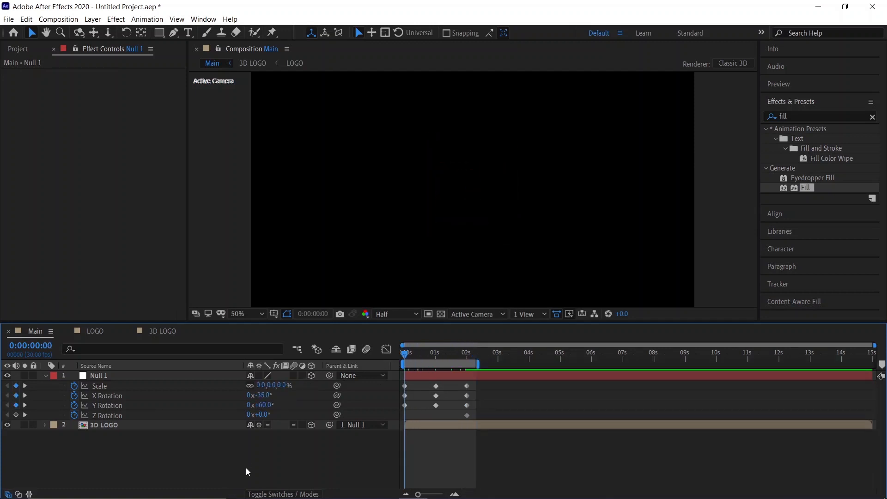
{"action": "key", "text": "space"}
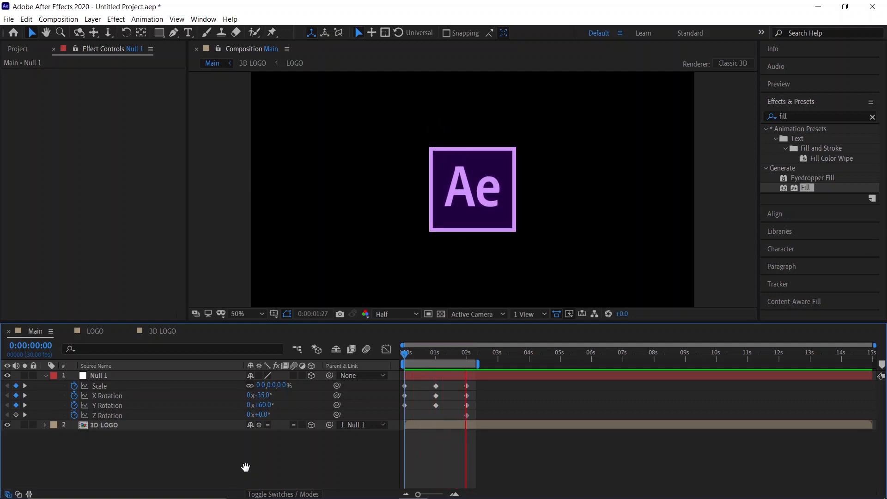
{"action": "key", "text": "space"}
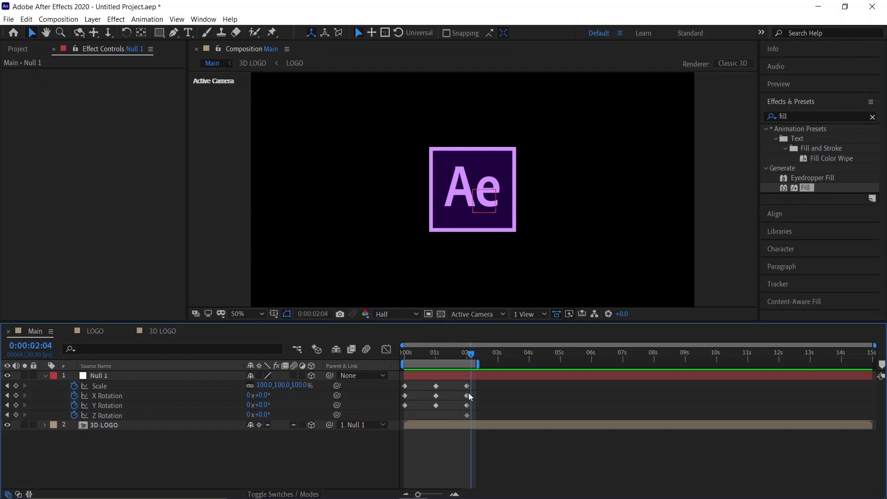
Step: Apply Easy Ease to all of Null 1's keyframes and open the Graph Editor
{"action": "left_click_drag", "start_coordinate": [491, 407], "coordinate": [402, 379]}
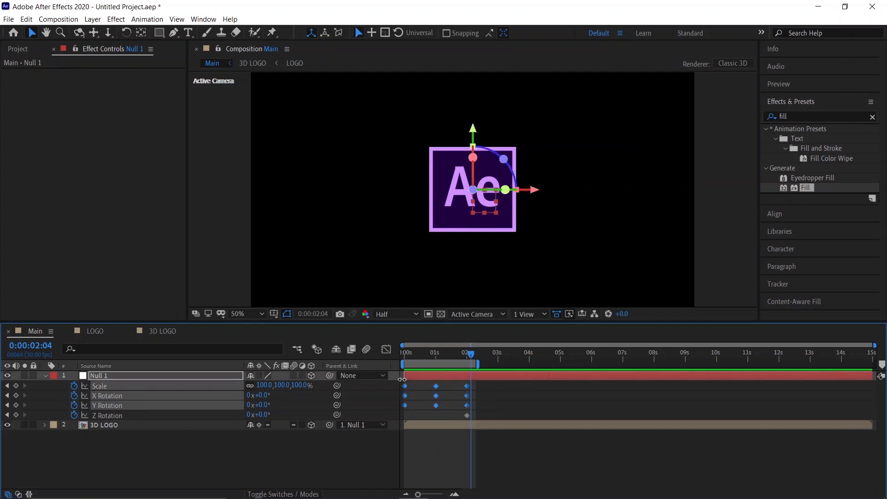
{"action": "key", "text": "F9"}
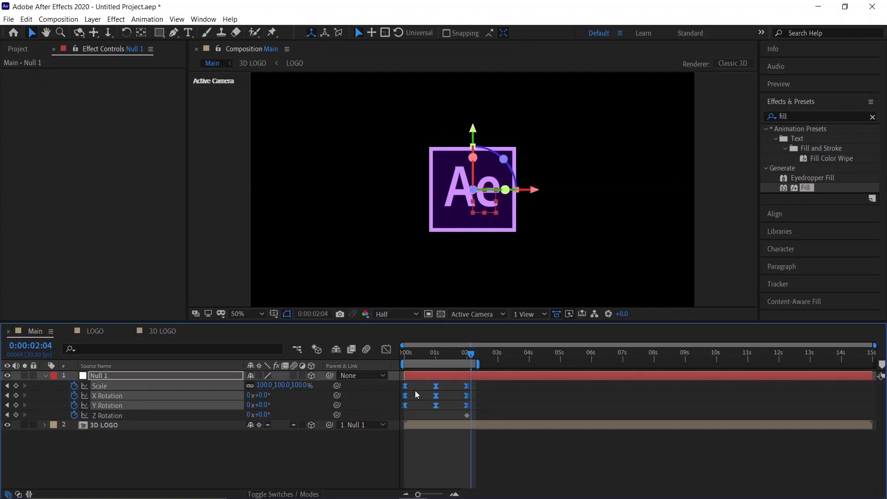
{"action": "left_click", "coordinate": [386, 350]}
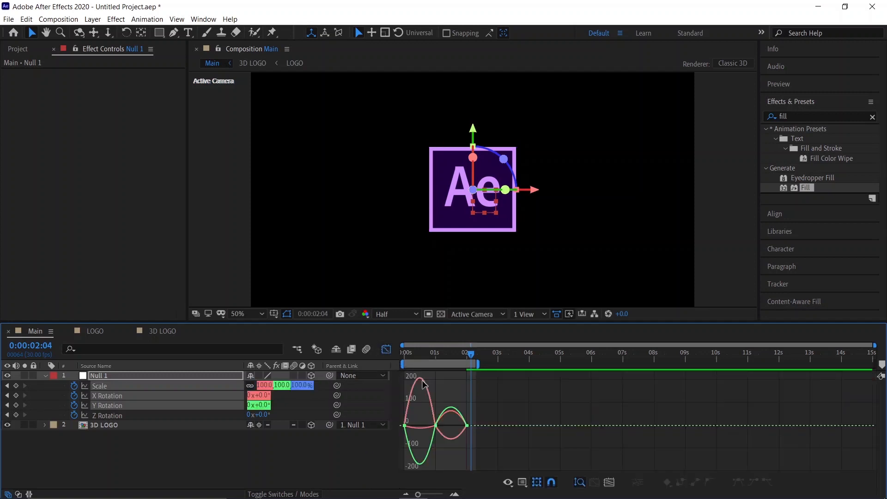
Step: Extend the keyframe influence handles in the speed graph to sharpen the easing, then return to the layer view and preview
{"action": "left_click", "coordinate": [522, 482]}
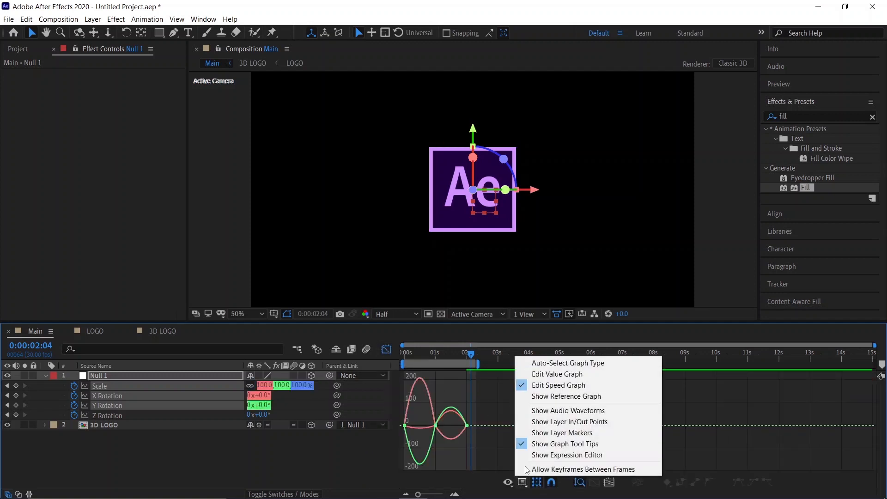
{"action": "left_click", "coordinate": [485, 484]}
{"action": "left_click_drag", "start_coordinate": [420, 495], "coordinate": [437, 495]}
{"action": "left_click_drag", "start_coordinate": [514, 443], "coordinate": [470, 425]}
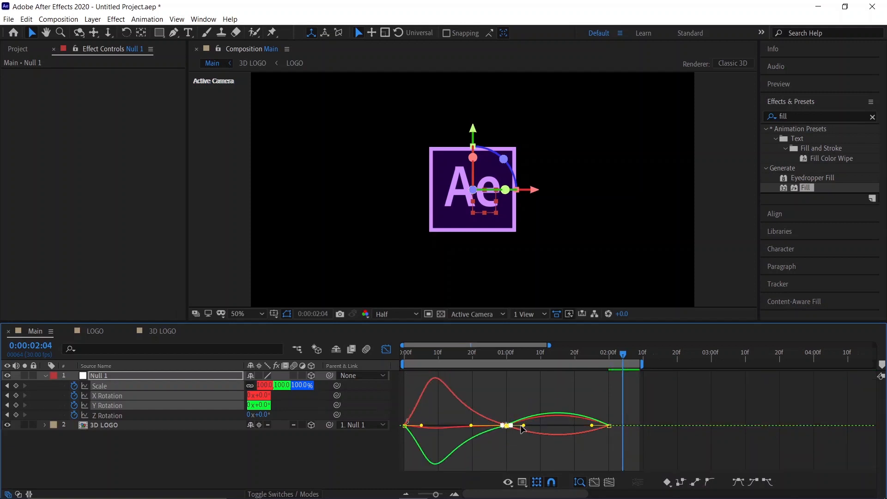
{"action": "left_click_drag", "start_coordinate": [524, 425], "coordinate": [561, 426]}
{"action": "left_click", "coordinate": [609, 425]}
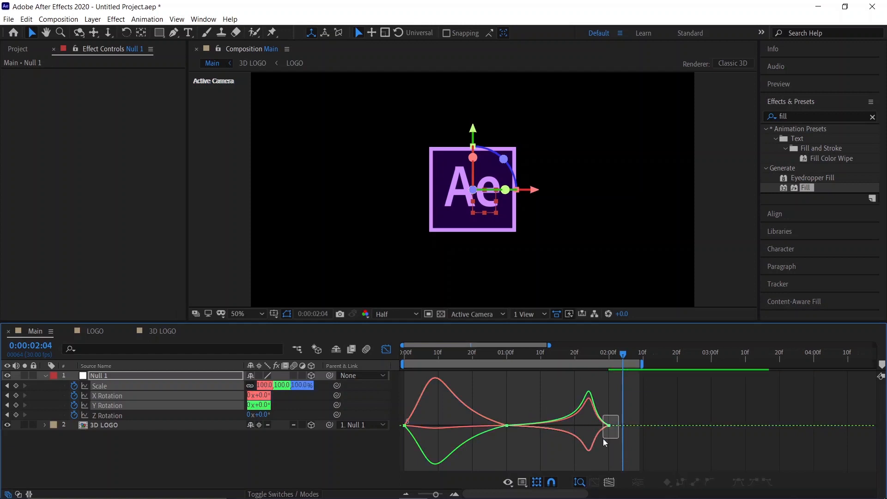
{"action": "left_click_drag", "start_coordinate": [593, 426], "coordinate": [602, 426]}
{"action": "left_click", "coordinate": [386, 349]}
{"action": "key", "text": "space"}
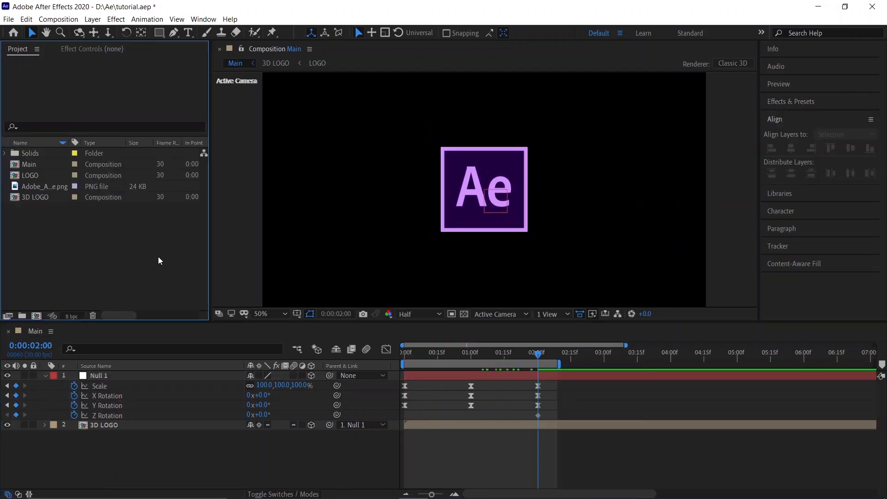
Step: Create a new composition named Base
{"action": "right_click", "coordinate": [158, 256]}
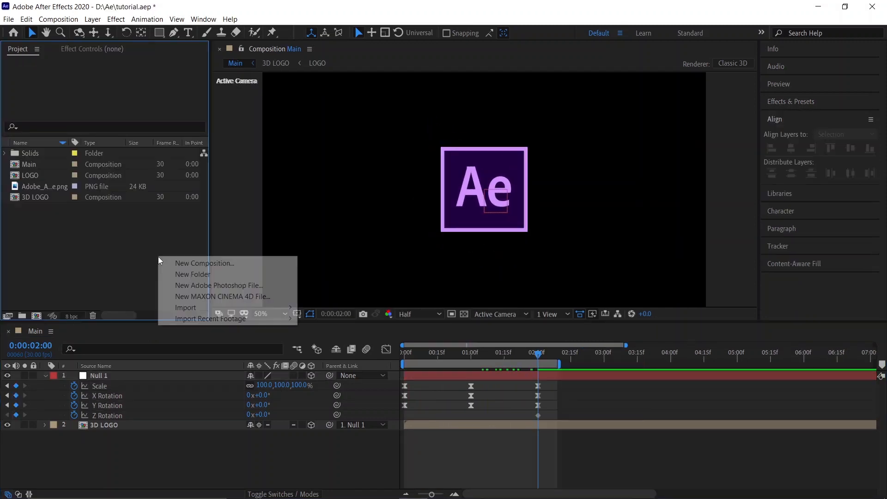
{"action": "left_click", "coordinate": [190, 264]}
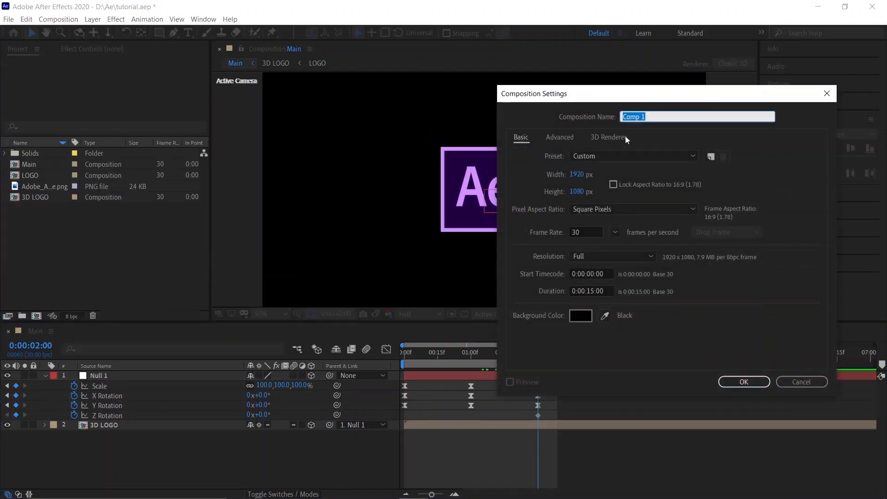
{"action": "type", "text": "Base"}
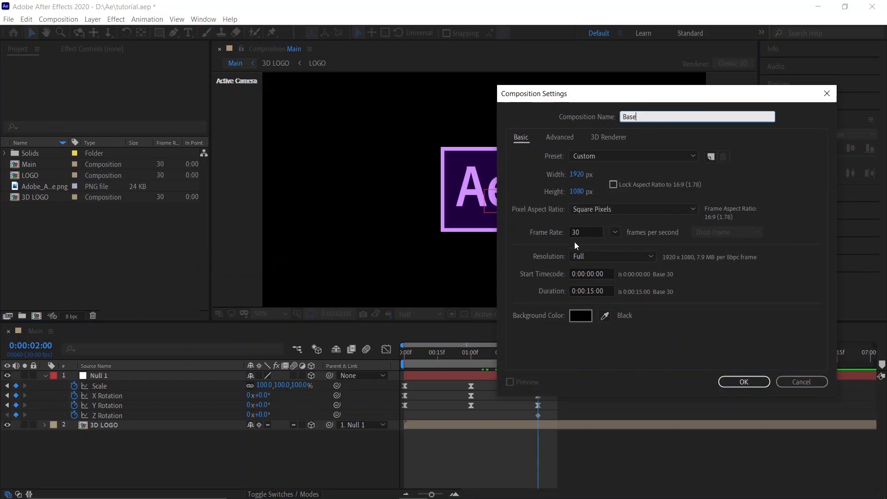
{"action": "left_click", "coordinate": [758, 384]}
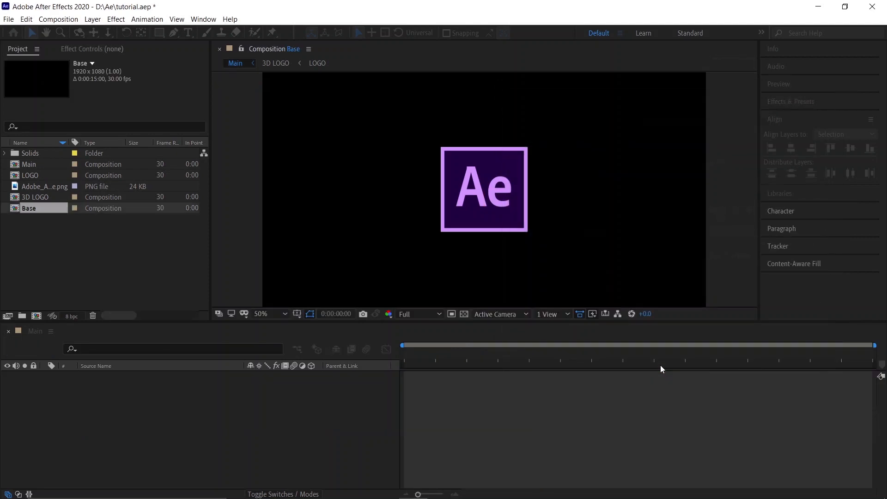
Step: Add a black (000000) solid layer to the Base composition
{"action": "right_click", "coordinate": [118, 398]}
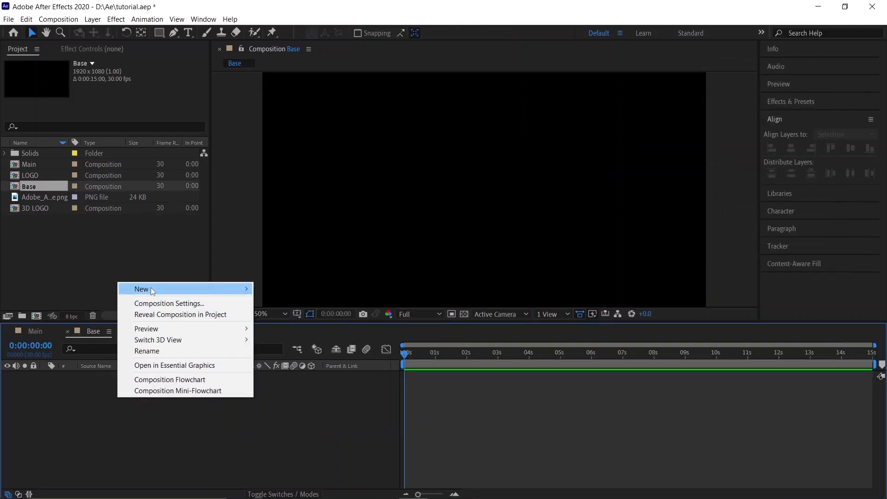
{"action": "mouse_move", "coordinate": [152, 292]}
{"action": "left_click", "coordinate": [279, 314]}
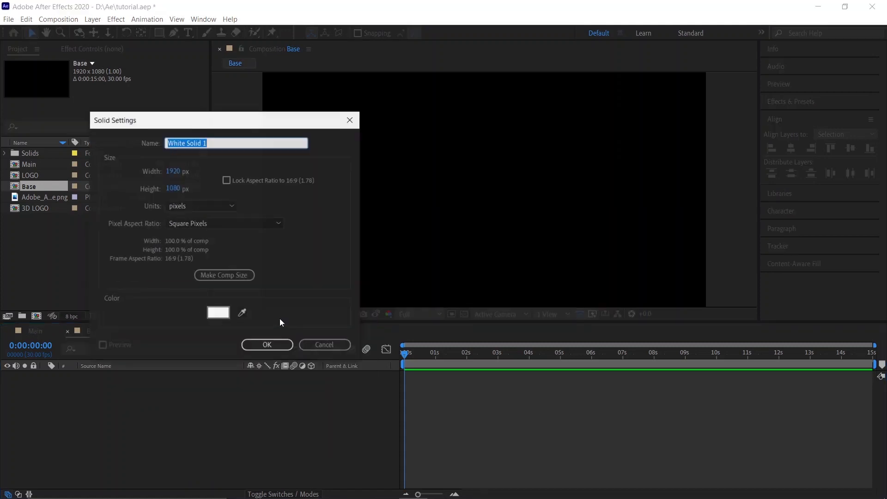
{"action": "left_click", "coordinate": [215, 314]}
{"action": "left_click_drag", "start_coordinate": [113, 305], "coordinate": [42, 335]}
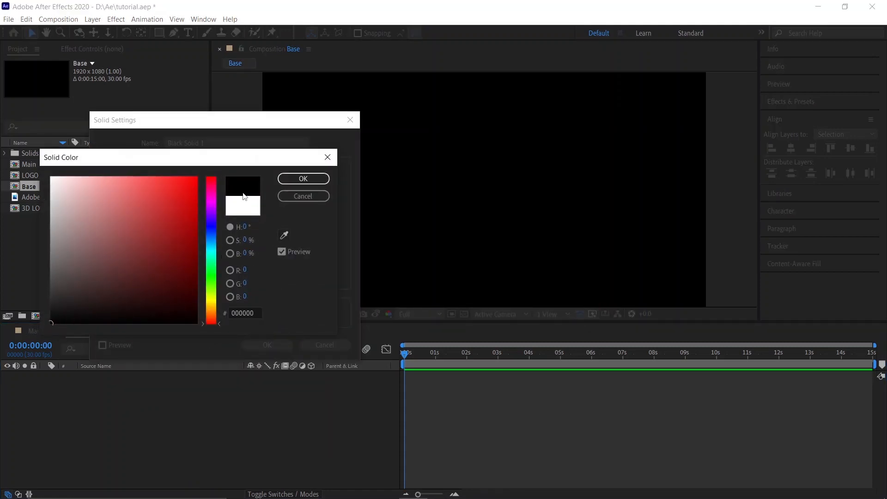
{"action": "left_click", "coordinate": [303, 178]}
{"action": "left_click", "coordinate": [268, 345]}
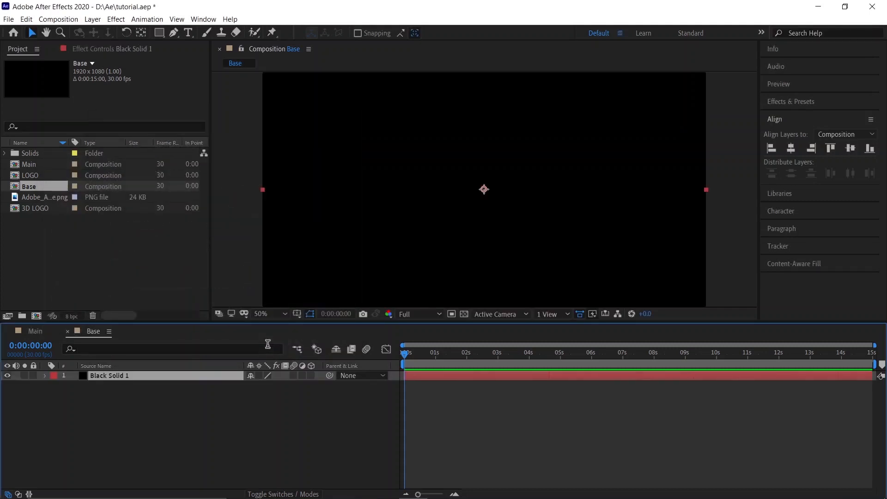
Step: Add a white solid layer with colour FFFFFF above the black solid
{"action": "left_click", "coordinate": [155, 430]}
{"action": "right_click", "coordinate": [235, 409]}
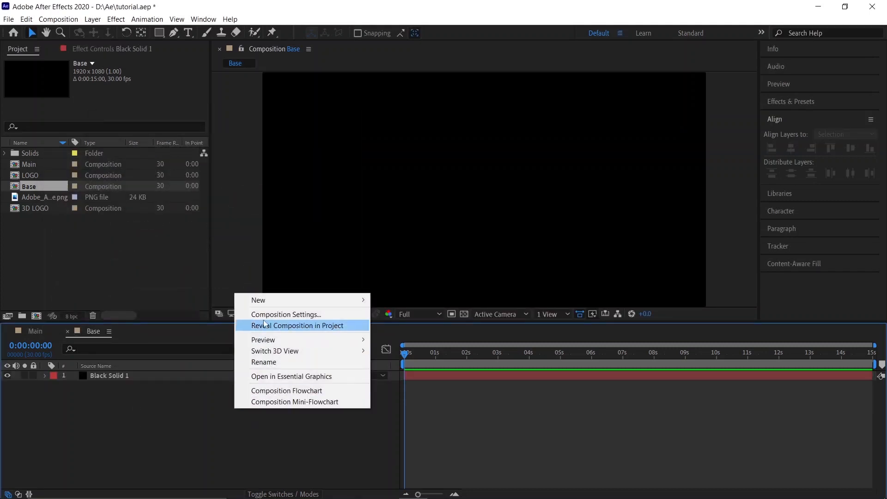
{"action": "mouse_move", "coordinate": [266, 306]}
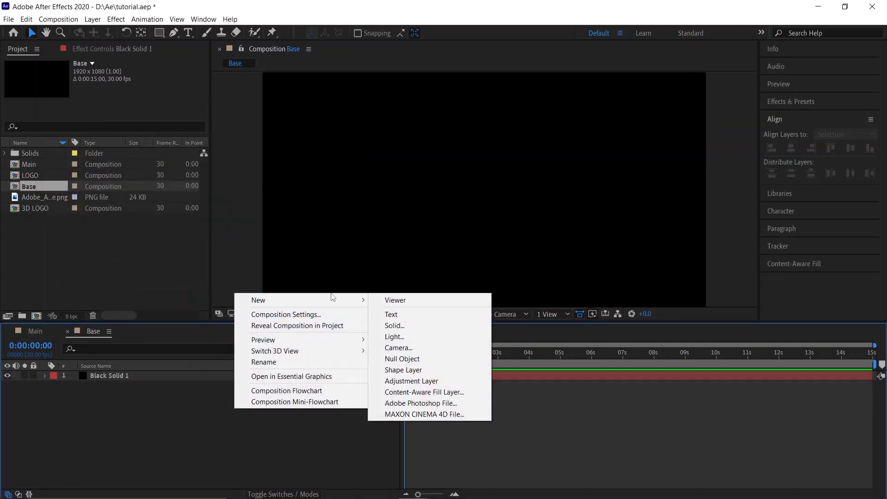
{"action": "left_click", "coordinate": [393, 330]}
{"action": "left_click", "coordinate": [217, 314]}
{"action": "type", "text": "FFFFFF"}
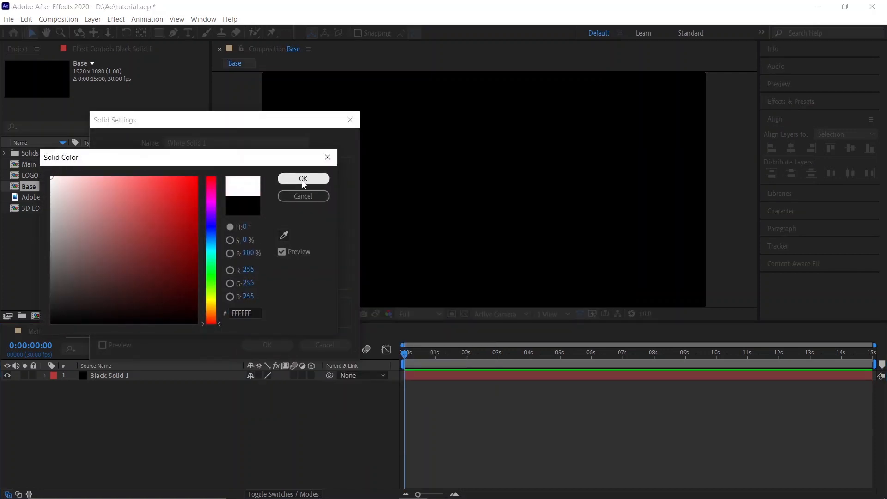
{"action": "left_click", "coordinate": [303, 179]}
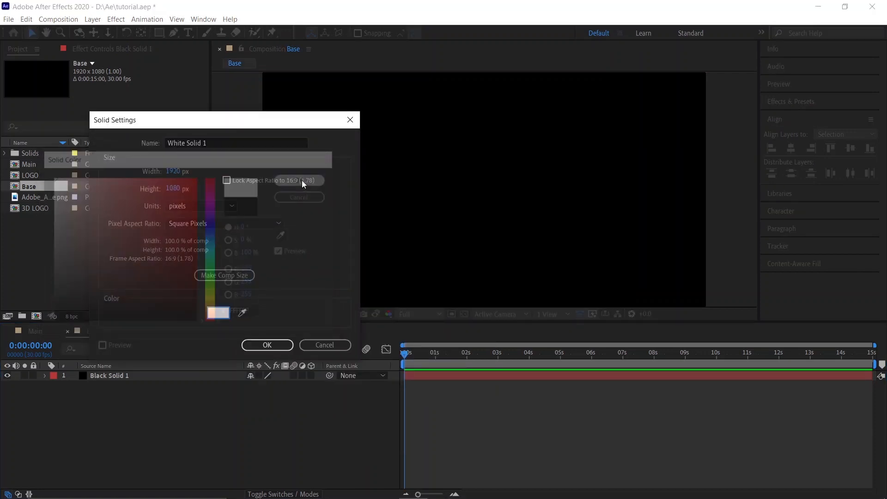
{"action": "left_click", "coordinate": [262, 345]}
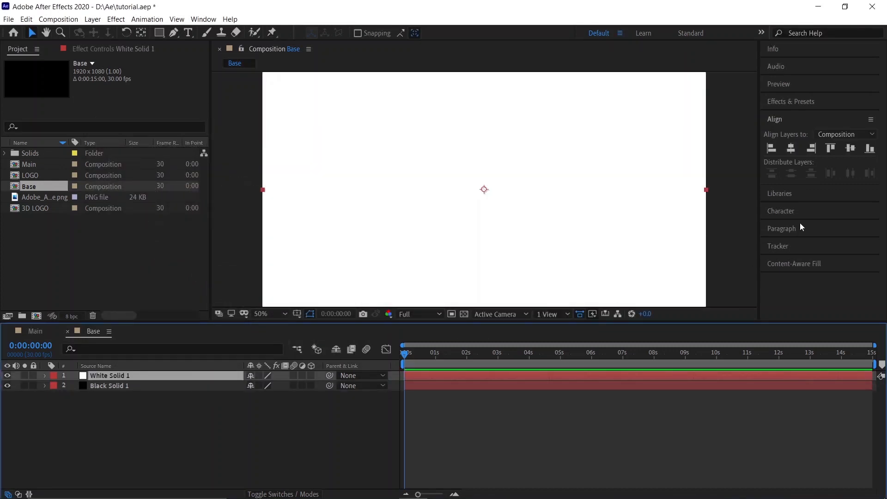
Step: Apply the CC Star Burst effect to the white solid layer
{"action": "left_click", "coordinate": [796, 103]}
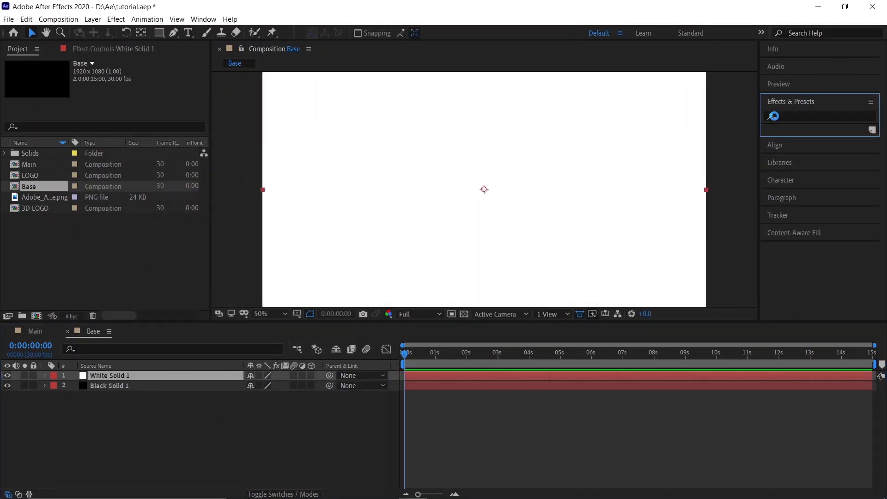
{"action": "left_click", "coordinate": [794, 118]}
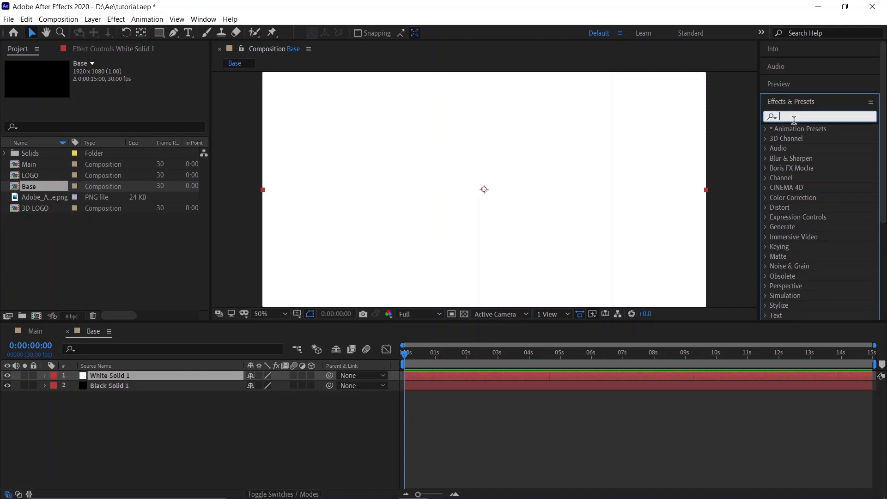
{"action": "type", "text": "cc sta"}
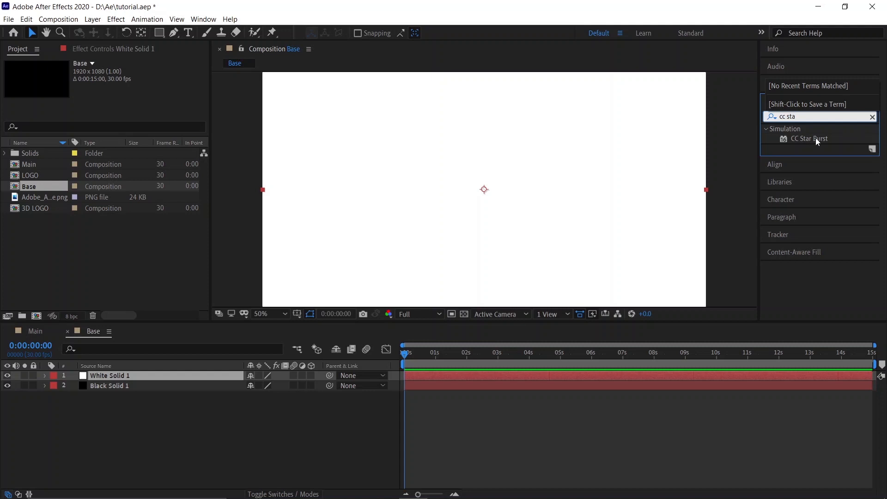
{"action": "left_click_drag", "start_coordinate": [815, 141], "coordinate": [183, 377]}
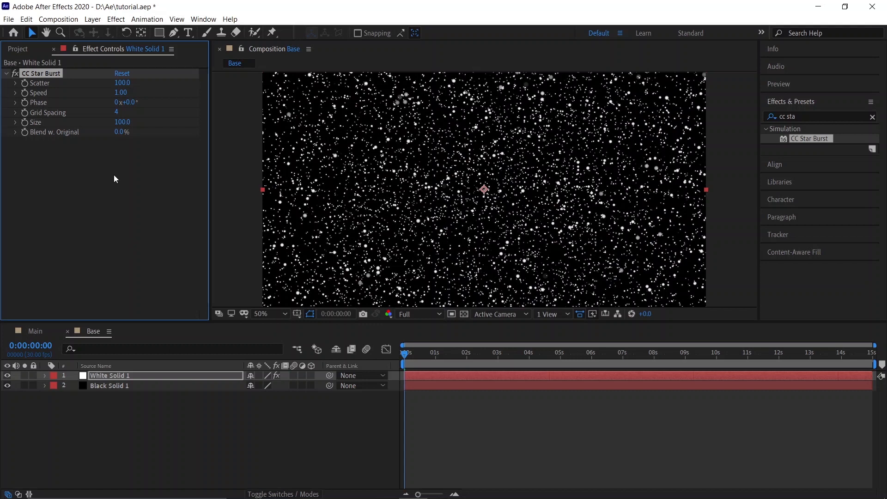
Step: Set CC Star Burst Scatter to 150 and Speed to 1.25
{"action": "left_click", "coordinate": [121, 83]}
{"action": "type", "text": "150"}
{"action": "left_click", "coordinate": [126, 182]}
{"action": "left_click", "coordinate": [118, 93]}
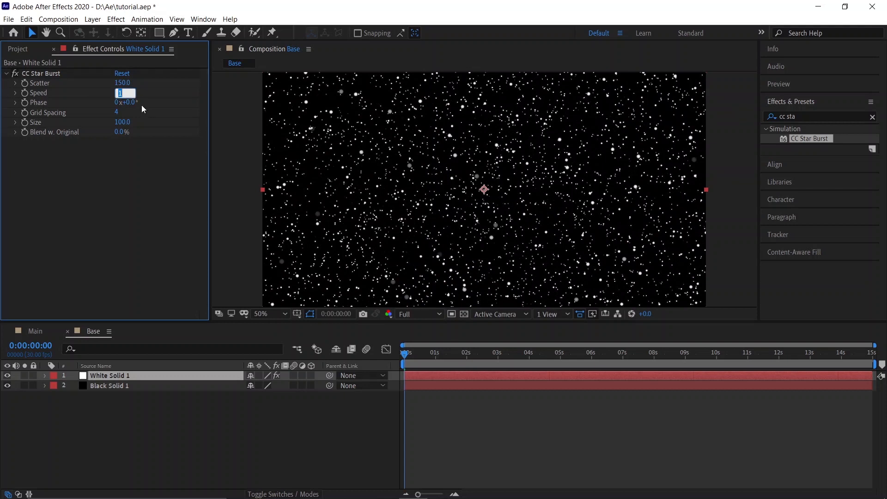
{"action": "type", "text": "1"}
{"action": "left_click", "coordinate": [126, 187]}
Step: Set CC Star Burst Grid Spacing to 15 and Size to 20
{"action": "left_click", "coordinate": [118, 114]}
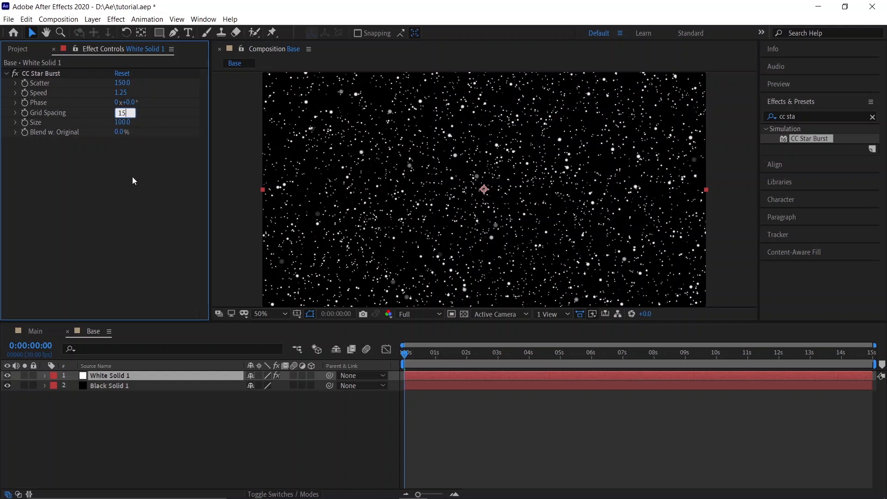
{"action": "type", "text": "15"}
{"action": "key", "text": "Return"}
{"action": "left_click", "coordinate": [122, 122]}
{"action": "type", "text": "3"}
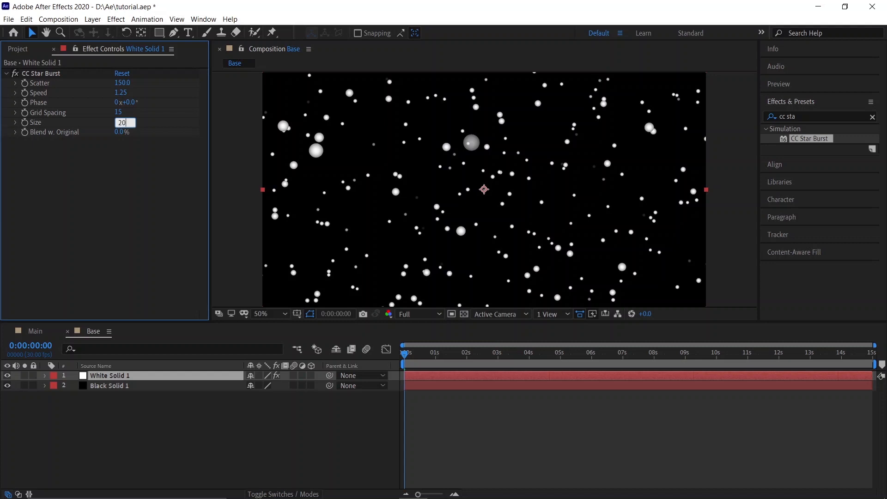
{"action": "type", "text": "0"}
{"action": "key", "text": "Return"}
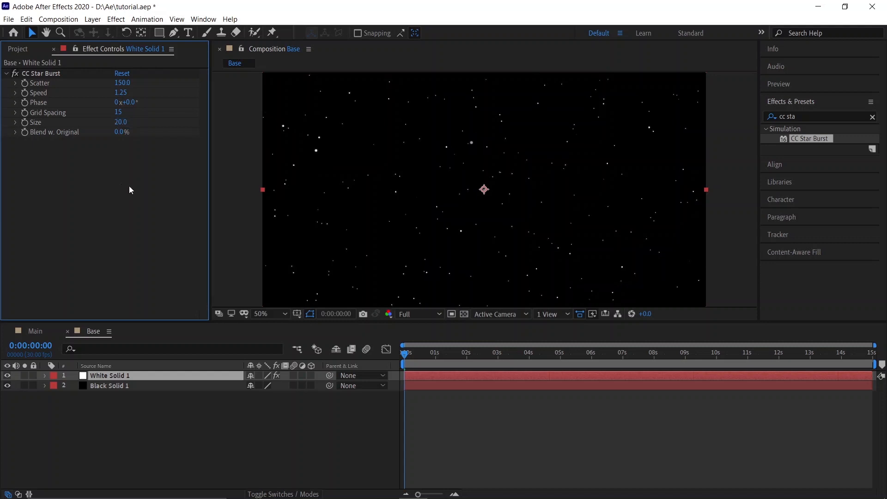
Step: Apply the CC Light Burst 2.5 effect to the white solid layer
{"action": "left_click", "coordinate": [802, 118]}
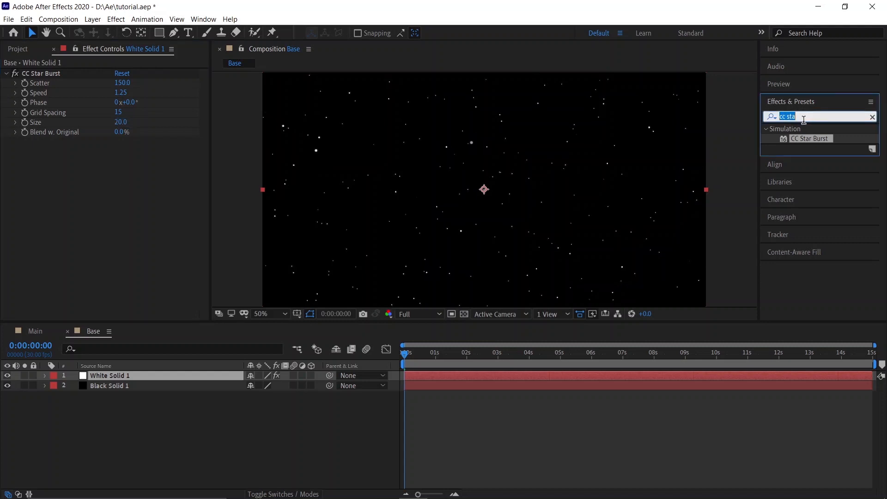
{"action": "type", "text": "cc ligh"}
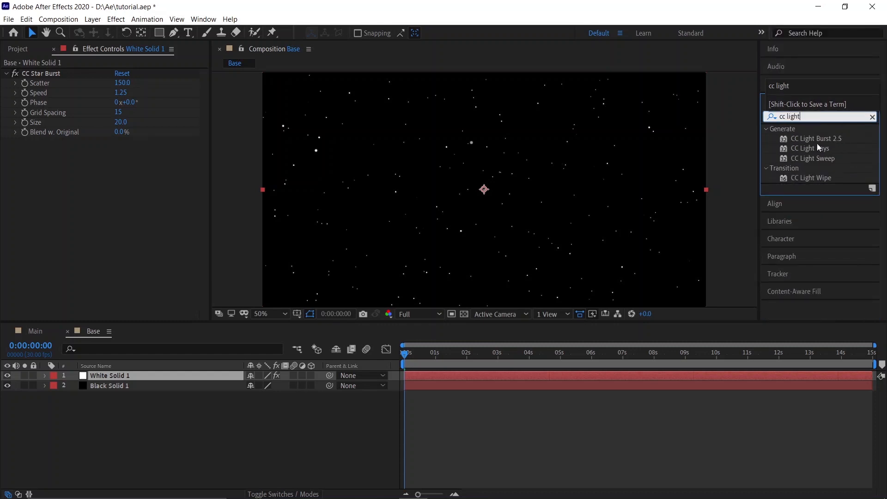
{"action": "left_click_drag", "start_coordinate": [819, 140], "coordinate": [101, 181]}
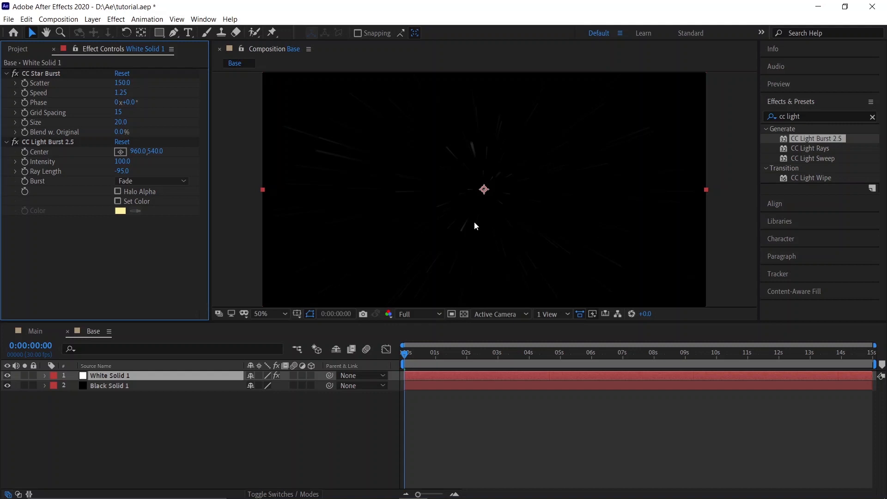
Step: Apply the Matte Choker effect to the white solid layer
{"action": "left_click", "coordinate": [808, 118]}
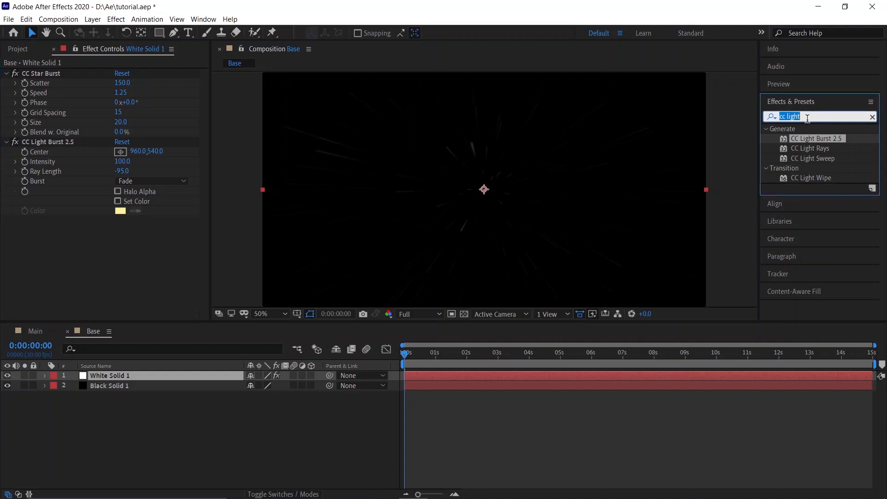
{"action": "type", "text": "matt"}
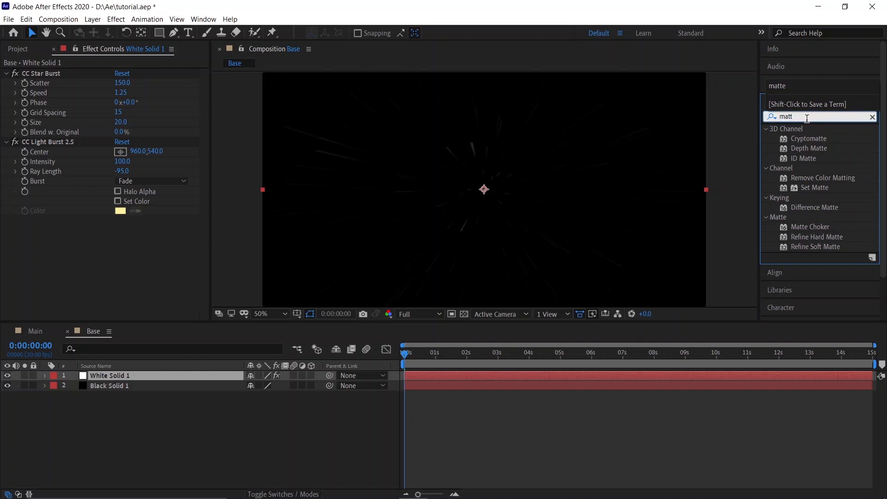
{"action": "type", "text": "e"}
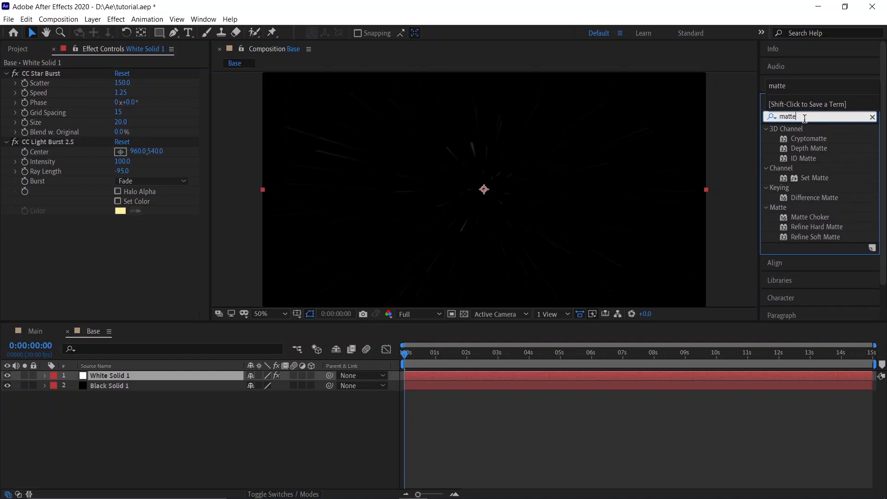
{"action": "left_click", "coordinate": [804, 139]}
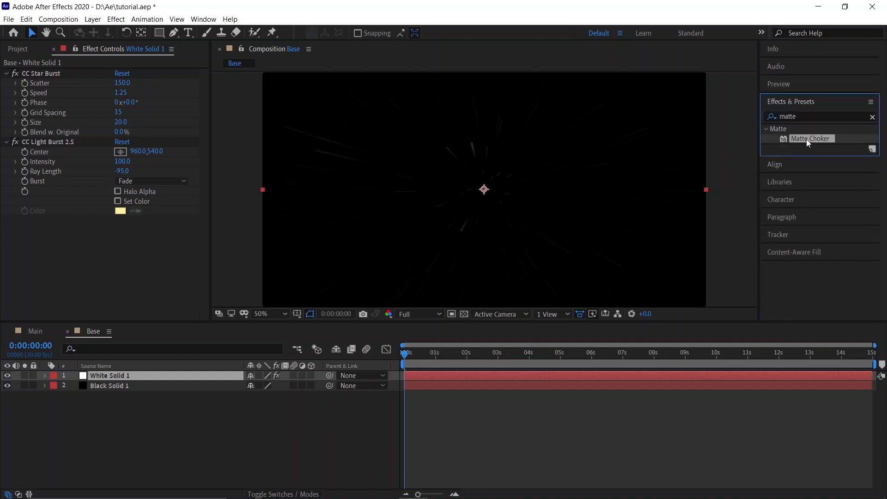
{"action": "left_click_drag", "start_coordinate": [816, 141], "coordinate": [136, 262]}
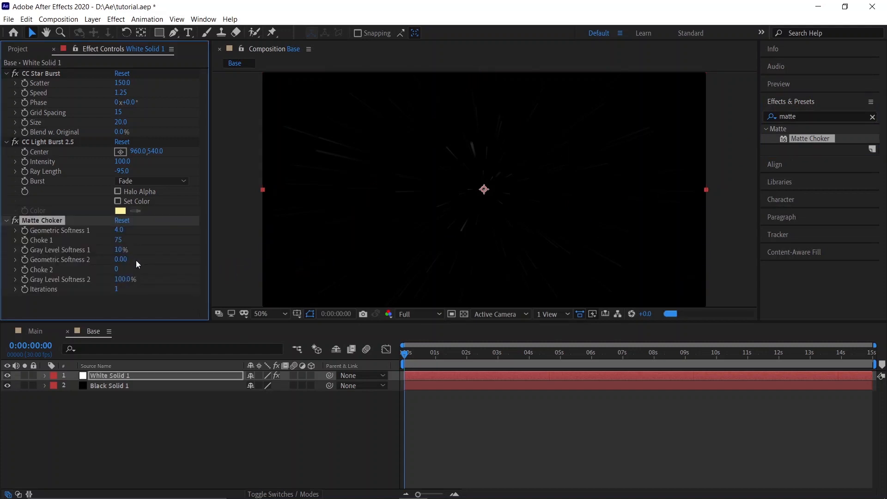
Step: Set Matte Choker's Choke 1 to -127 and Gray Level Softness 1 to 8%
{"action": "left_click", "coordinate": [119, 240]}
{"action": "type", "text": "-12"}
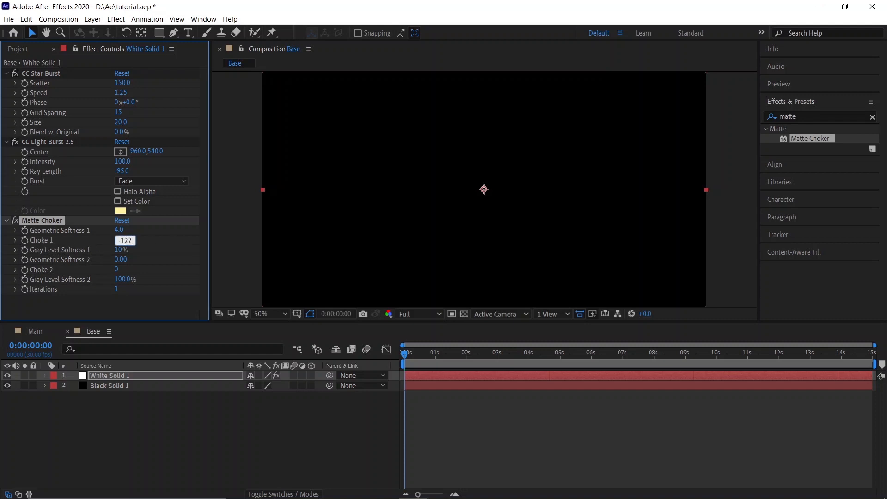
{"action": "type", "text": "7"}
{"action": "left_click", "coordinate": [154, 304]}
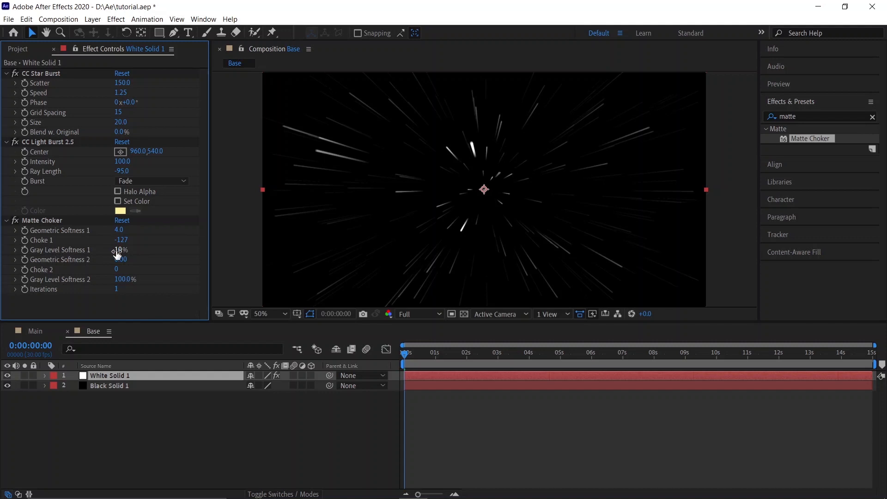
{"action": "left_click", "coordinate": [121, 250]}
{"action": "type", "text": "8"}
{"action": "key", "text": "Return"}
{"action": "left_click", "coordinate": [284, 398]}
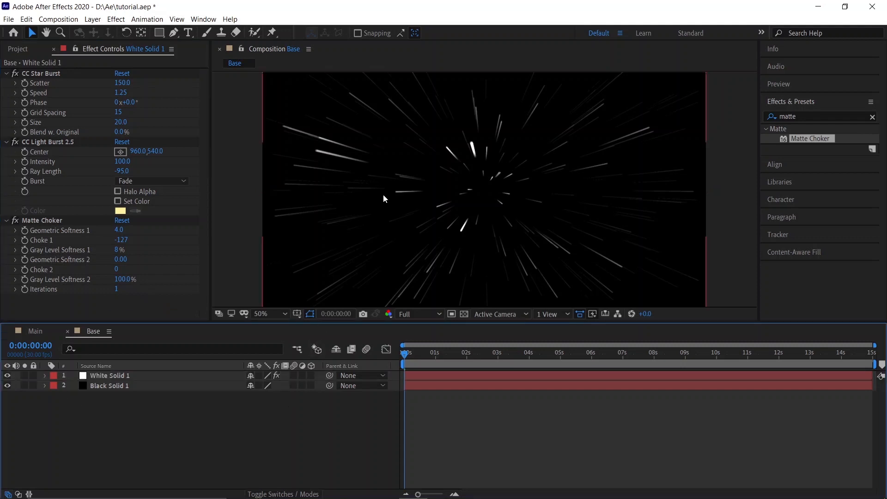
Step: Scale the white solid layer to 120%
{"action": "scroll", "coordinate": [476, 221], "scroll_direction": "down", "scroll_amount": 2}
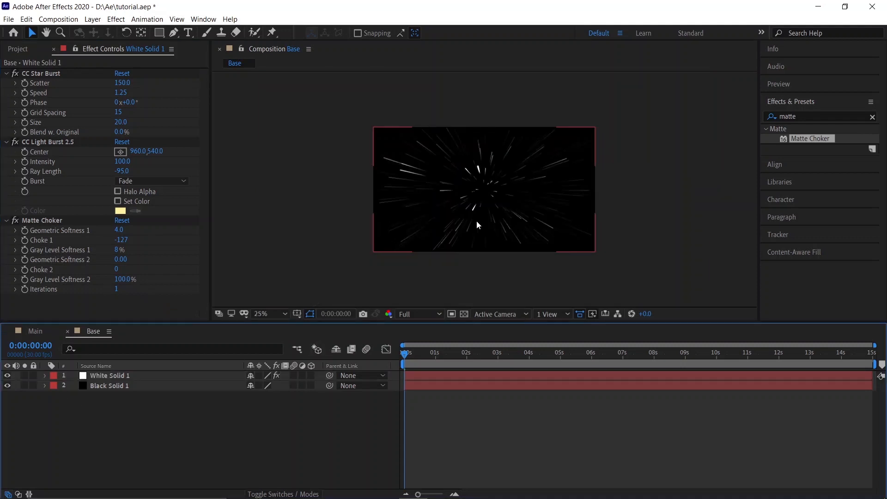
{"action": "left_click", "coordinate": [133, 377]}
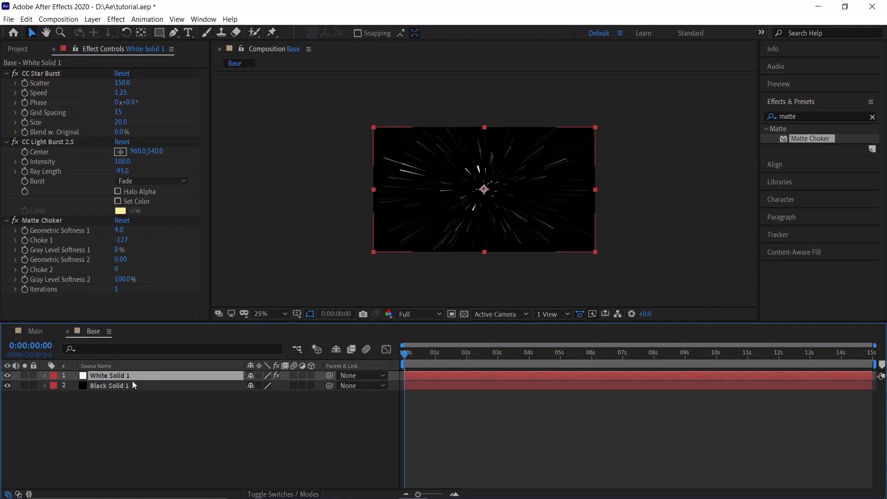
{"action": "key", "text": "s"}
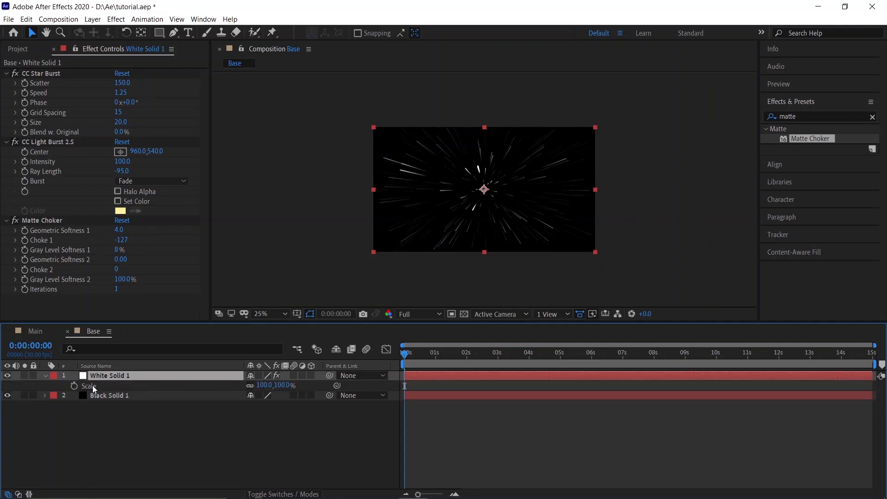
{"action": "left_click", "coordinate": [260, 387]}
{"action": "type", "text": "120"}
{"action": "key", "text": "Return"}
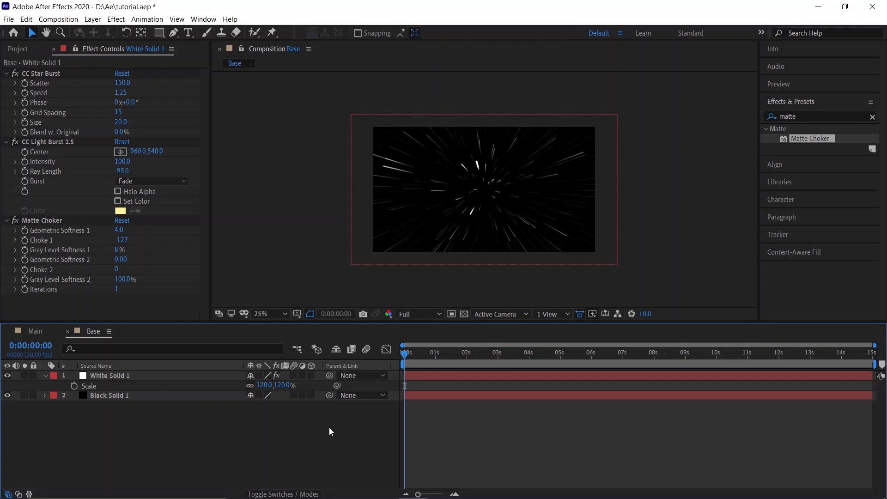
Step: Add a new adjustment layer to the Base composition
{"action": "right_click", "coordinate": [234, 433]}
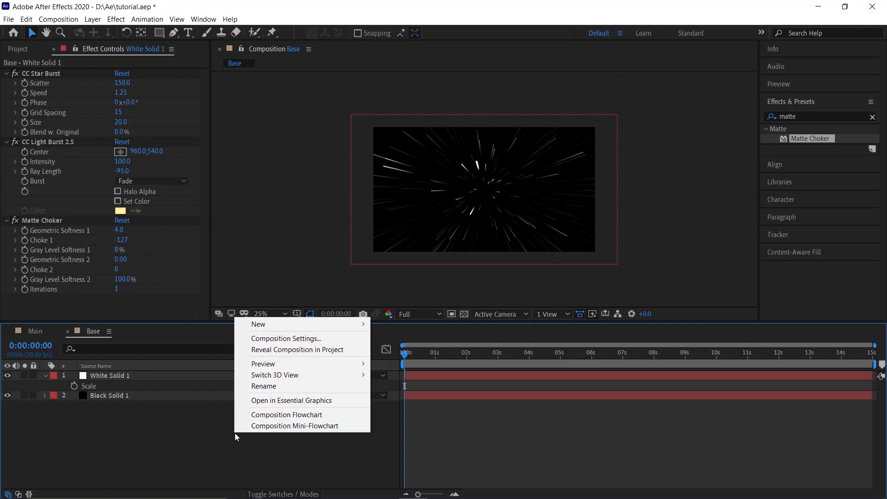
{"action": "mouse_move", "coordinate": [279, 326]}
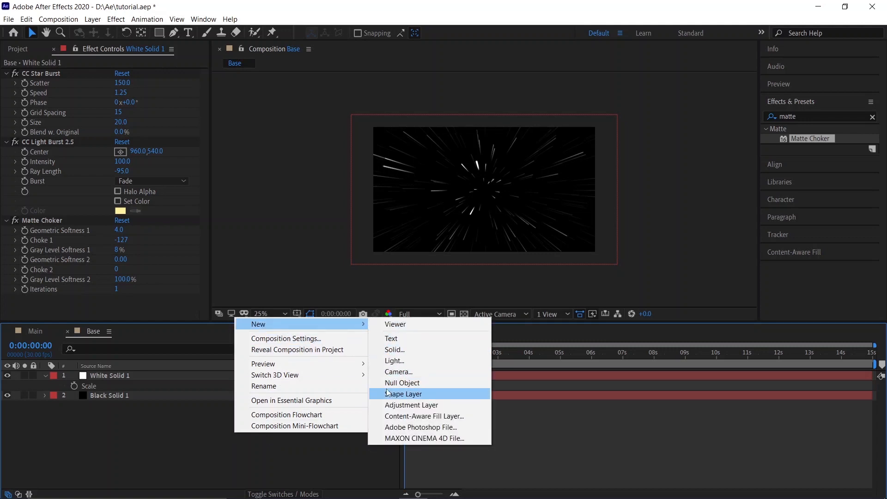
{"action": "left_click", "coordinate": [406, 405]}
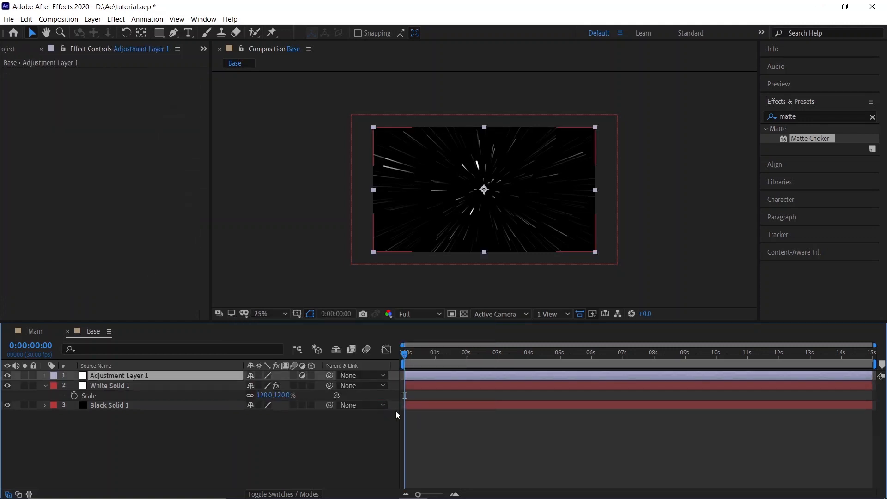
Step: Apply the CC Flo Motion effect to the adjustment layer
{"action": "left_click", "coordinate": [805, 116]}
{"action": "type", "text": "cc f"}
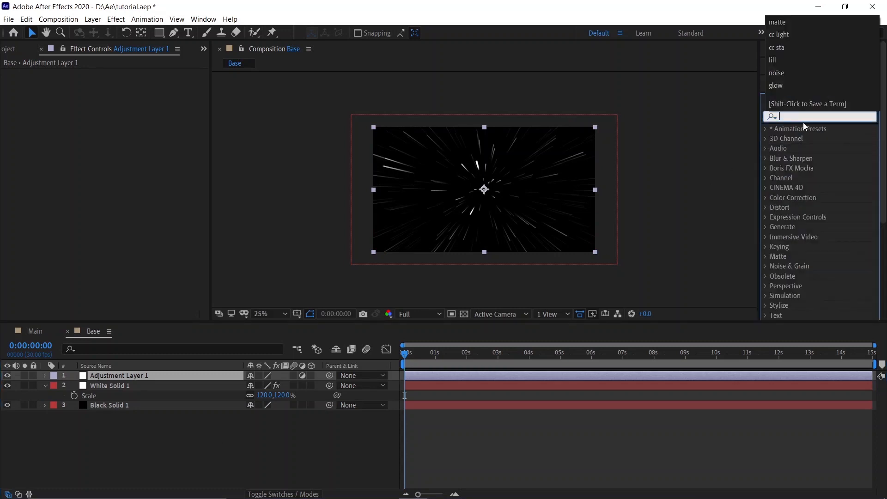
{"action": "type", "text": "lo"}
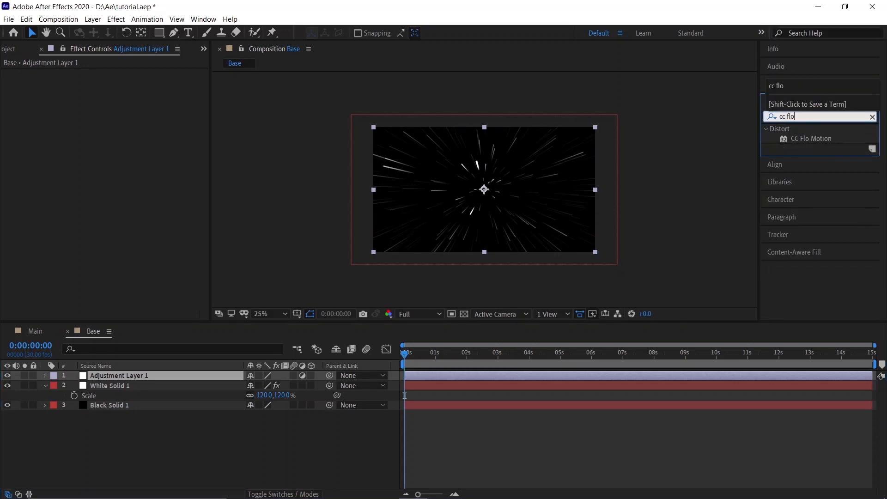
{"action": "left_click_drag", "start_coordinate": [812, 139], "coordinate": [123, 373]}
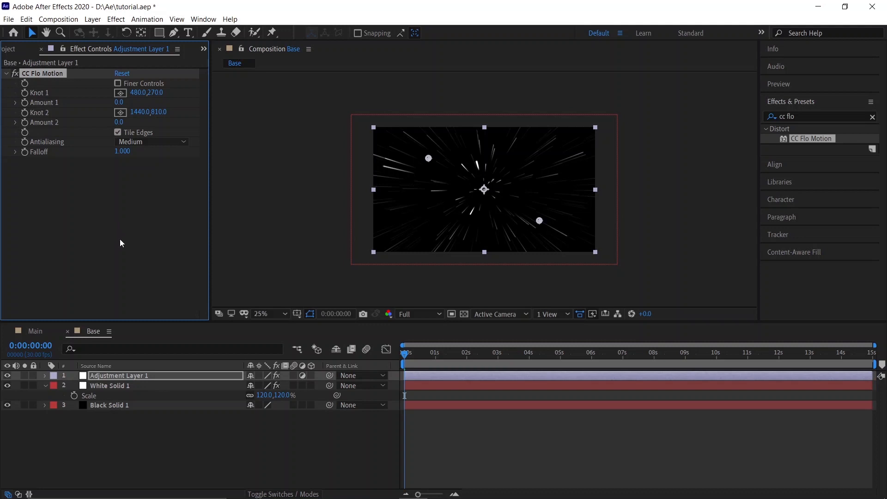
Step: Set CC Flo Motion Knot 1 to 960, 540 and Amount 1 to -20
{"action": "left_click", "coordinate": [135, 95]}
{"action": "type", "text": "960"}
{"action": "key", "text": "Return"}
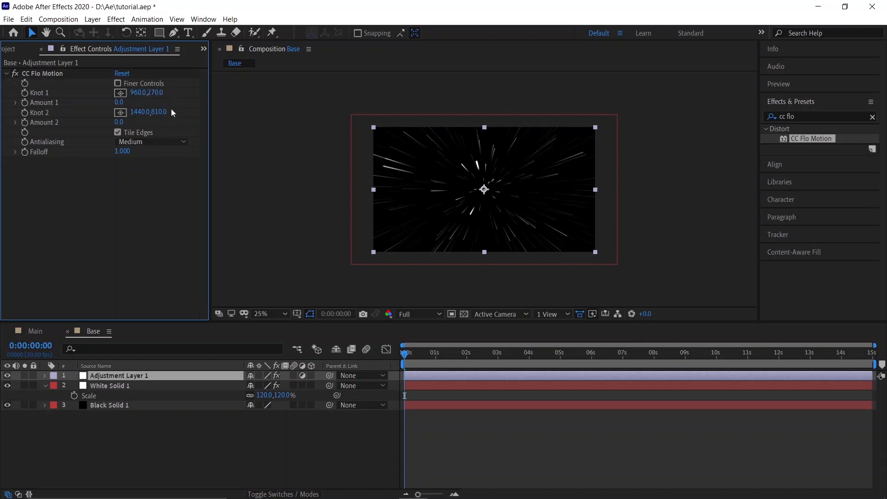
{"action": "left_click", "coordinate": [155, 93]}
{"action": "type", "text": "540"}
{"action": "key", "text": "Return"}
{"action": "left_click", "coordinate": [119, 103]}
{"action": "type", "text": "-20"}
{"action": "key", "text": "Return"}
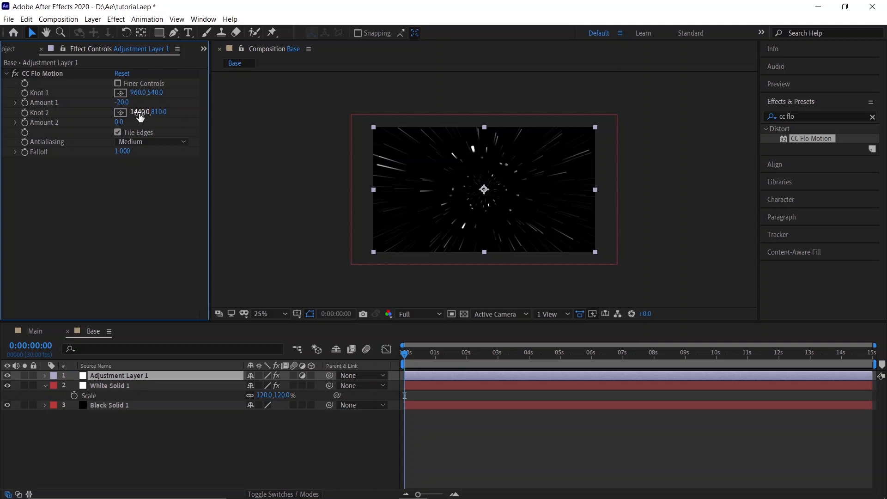
Step: Set CC Flo Motion Knot 2 to 960, 540
{"action": "left_click", "coordinate": [139, 113]}
{"action": "type", "text": "960"}
{"action": "key", "text": "Tab"}
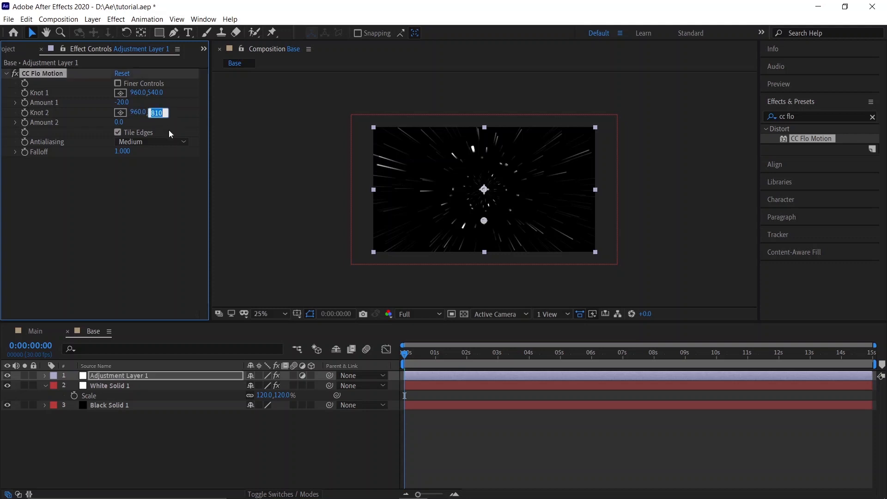
{"action": "type", "text": "540"}
{"action": "key", "text": "Return"}
Step: Set CC Flo Motion Amount 2 to 360 and enable Finer Controls
{"action": "left_click", "coordinate": [119, 123]}
{"action": "type", "text": "360"}
{"action": "key", "text": "Return"}
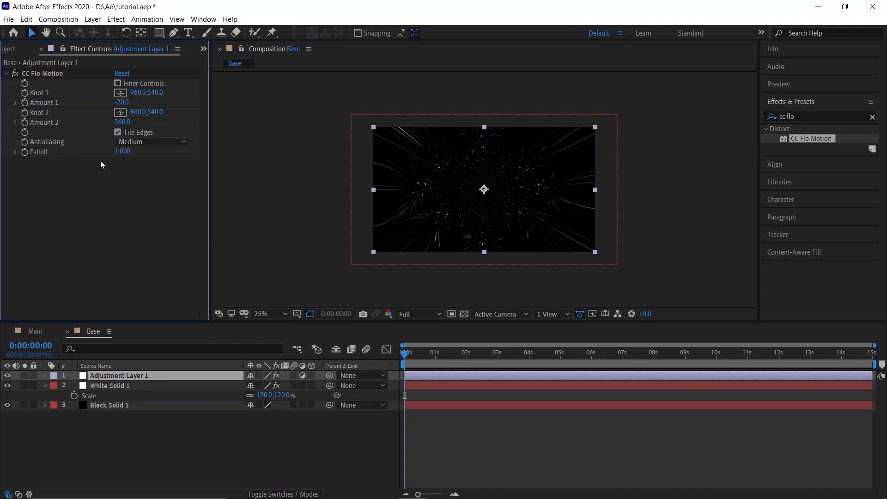
{"action": "left_click", "coordinate": [118, 84]}
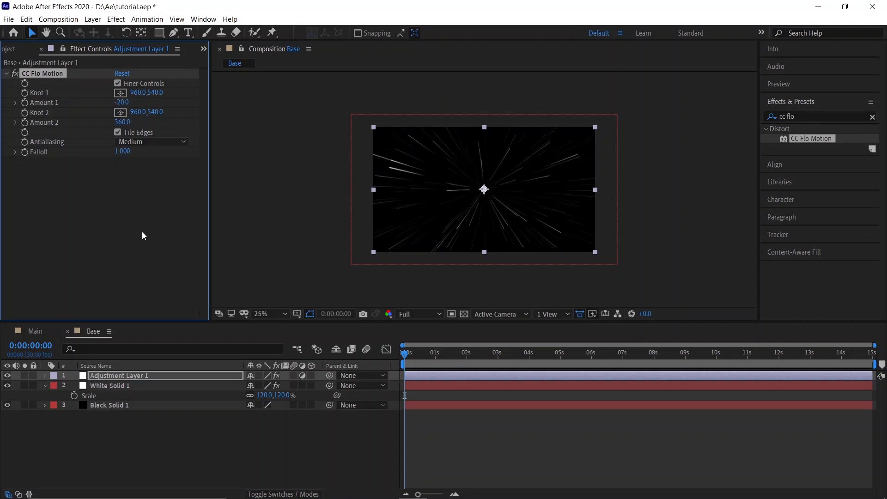
{"action": "left_click", "coordinate": [188, 433]}
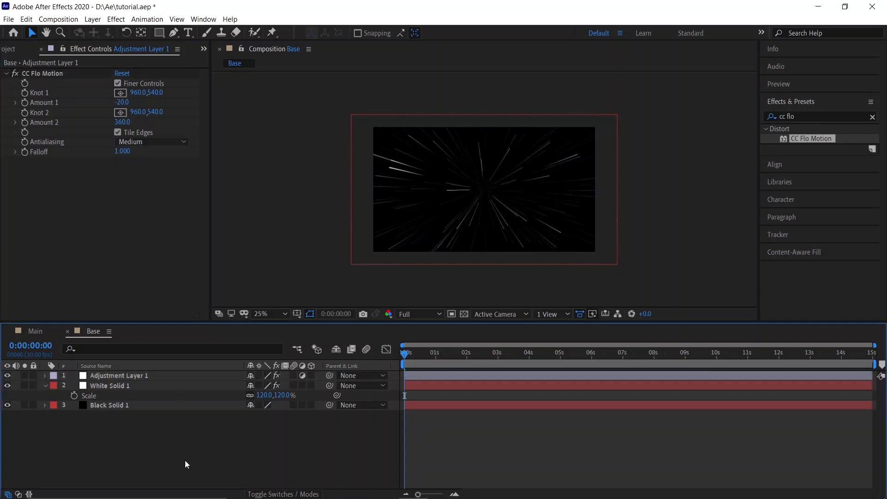
Step: Add a new adjustment layer to the Base composition
{"action": "right_click", "coordinate": [185, 457]}
{"action": "mouse_move", "coordinate": [254, 348]}
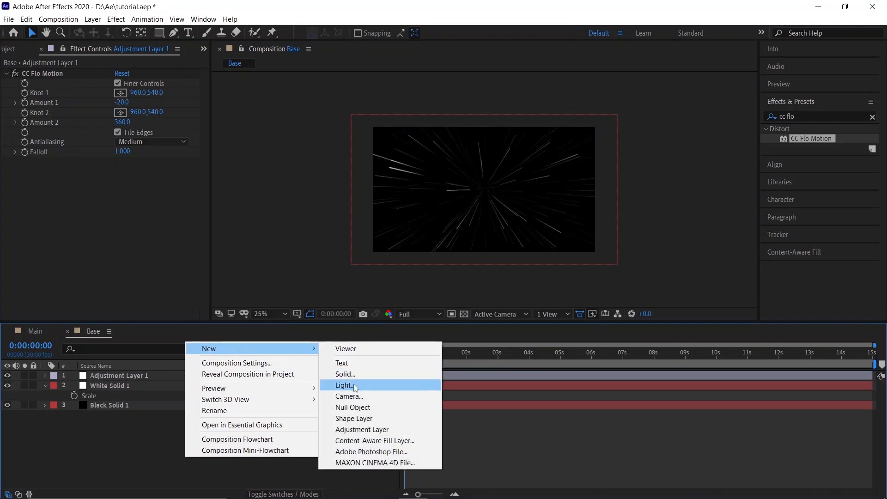
{"action": "left_click", "coordinate": [367, 431]}
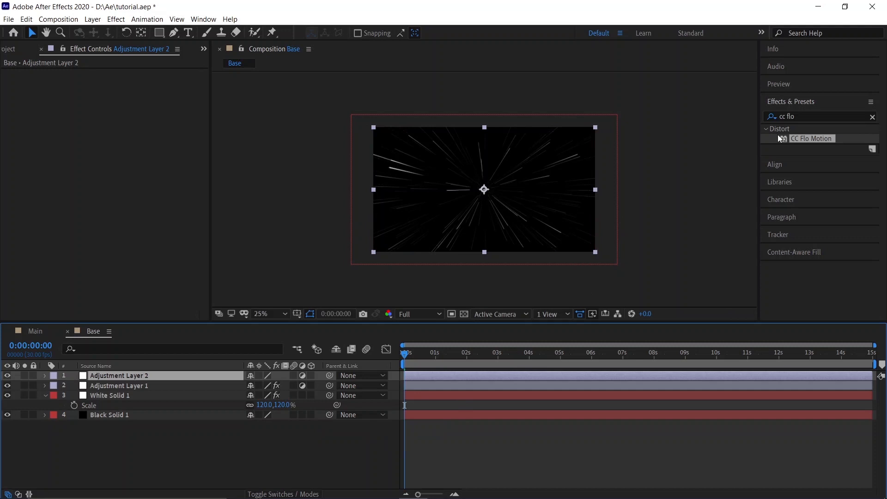
Step: Apply the CC Lens effect to the new Adjustment Layer 2
{"action": "left_click", "coordinate": [801, 115]}
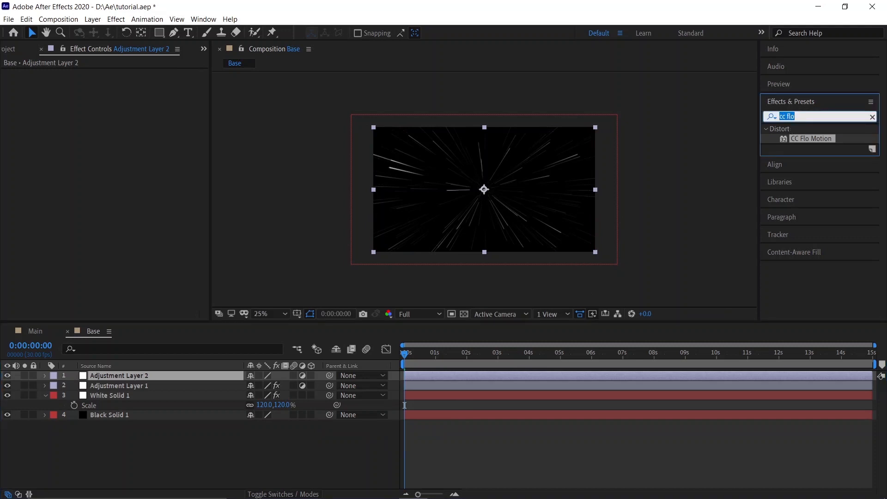
{"action": "type", "text": "cc le"}
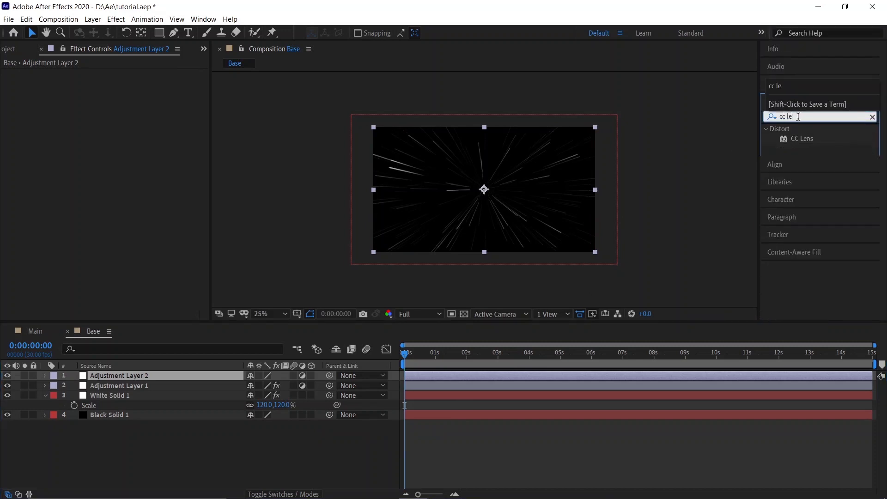
{"action": "left_click", "coordinate": [799, 140]}
{"action": "left_click_drag", "start_coordinate": [815, 143], "coordinate": [196, 374]}
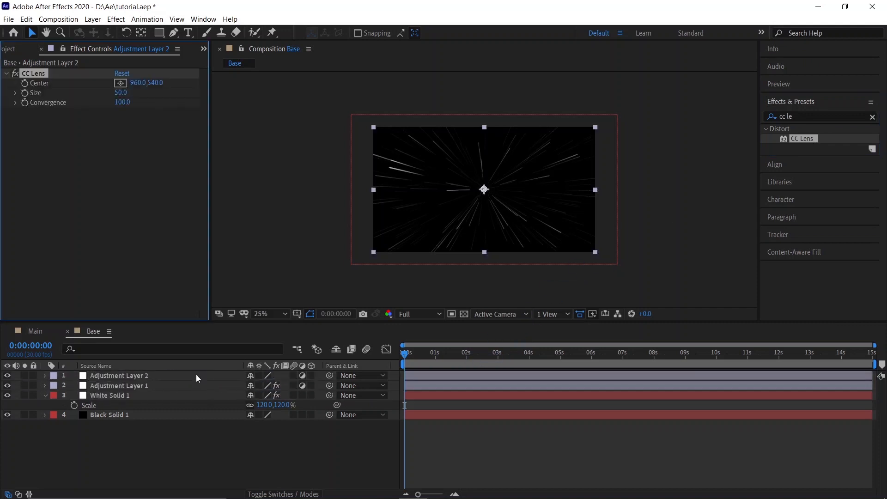
Step: Set the CC Lens Size to 150
{"action": "left_click", "coordinate": [121, 94]}
{"action": "type", "text": "150"}
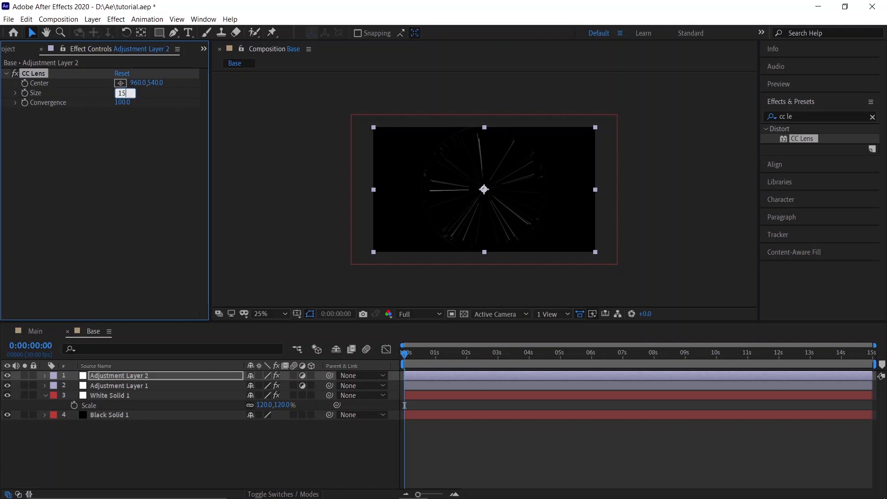
{"action": "left_click", "coordinate": [133, 195]}
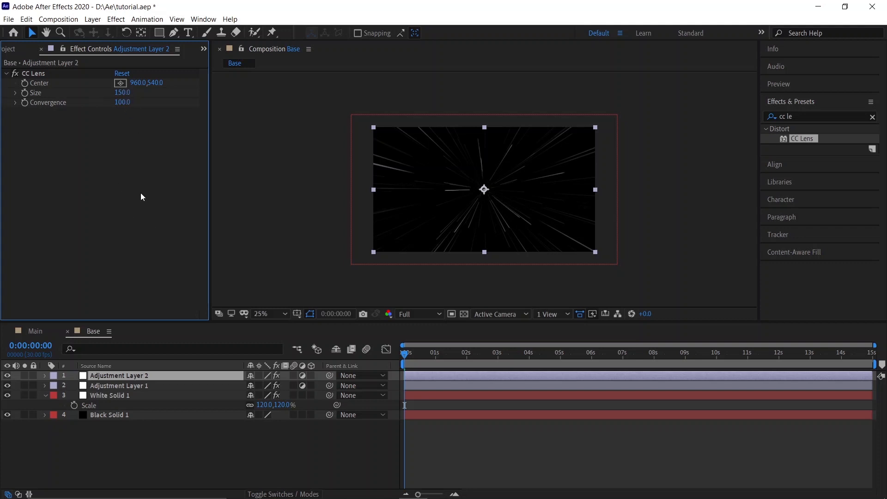
Step: Apply the Channel Blur effect to Adjustment Layer 1
{"action": "left_click", "coordinate": [188, 429]}
{"action": "double_click", "coordinate": [802, 118]}
{"action": "triple_click", "coordinate": [802, 118]}
{"action": "type", "text": "chann"}
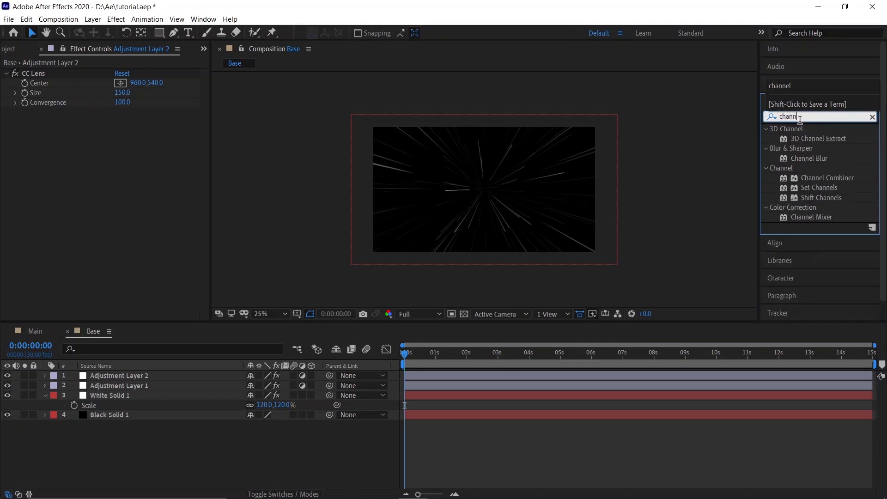
{"action": "type", "text": "el b"}
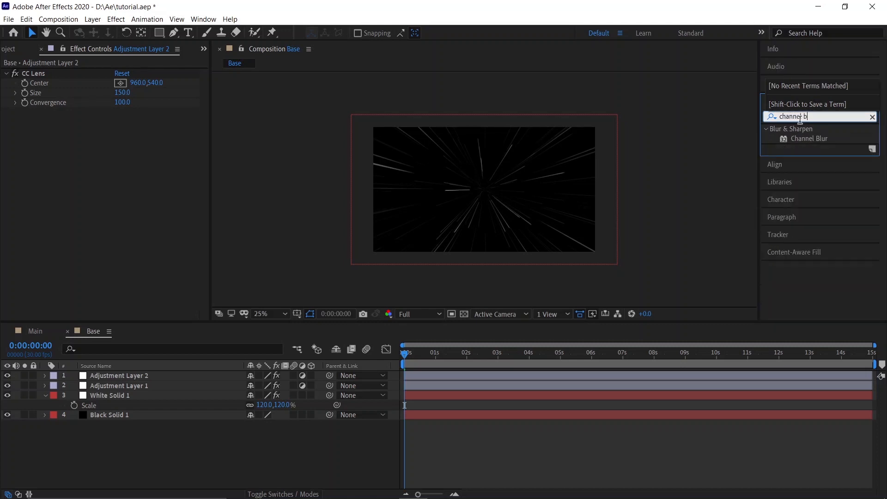
{"action": "left_click_drag", "start_coordinate": [806, 144], "coordinate": [167, 384]}
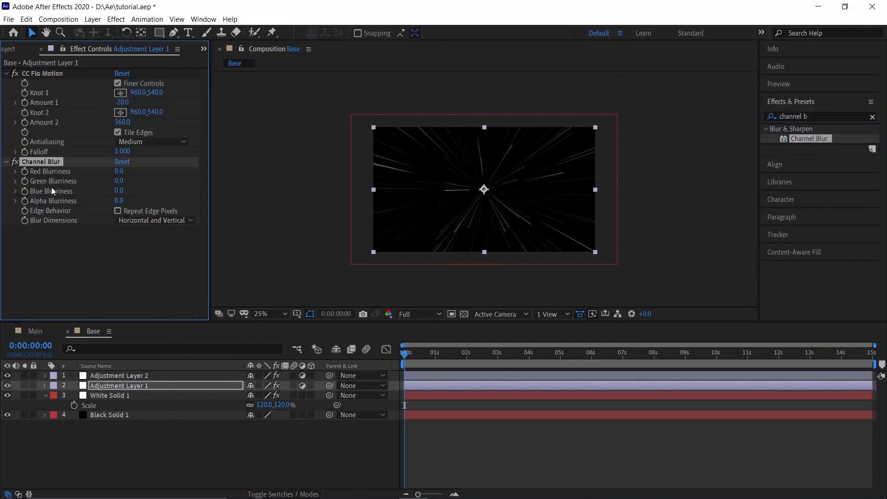
Step: Set the Channel Blur Green Blurriness to 156
{"action": "type", "text": "156"}
{"action": "key", "text": "Return"}
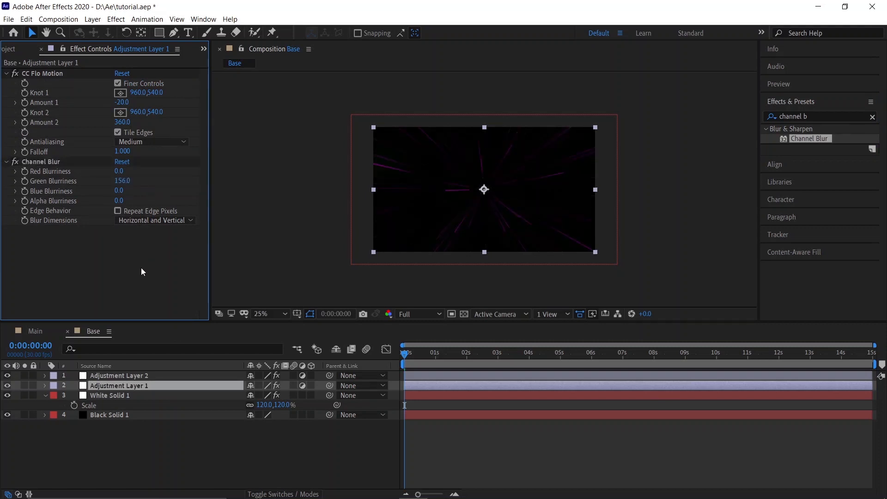
Step: Enable Repeat Edge Pixels in the Channel Blur effect
{"action": "left_click", "coordinate": [261, 314]}
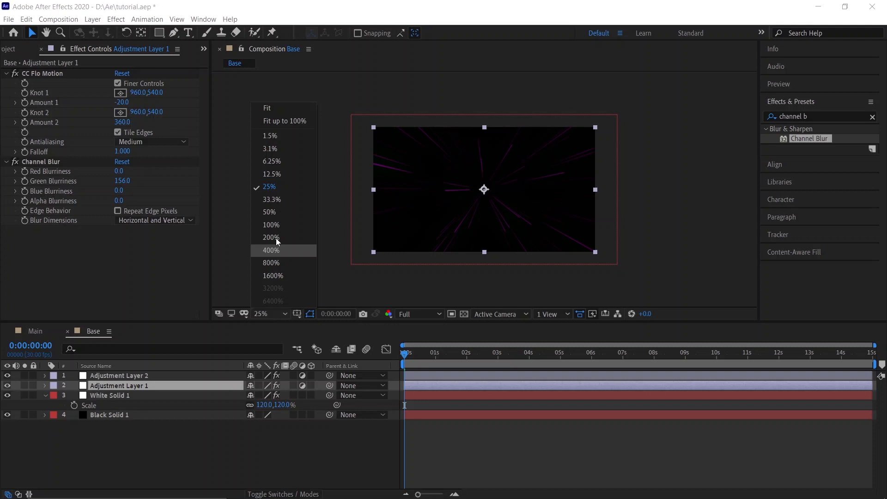
{"action": "left_click", "coordinate": [272, 111]}
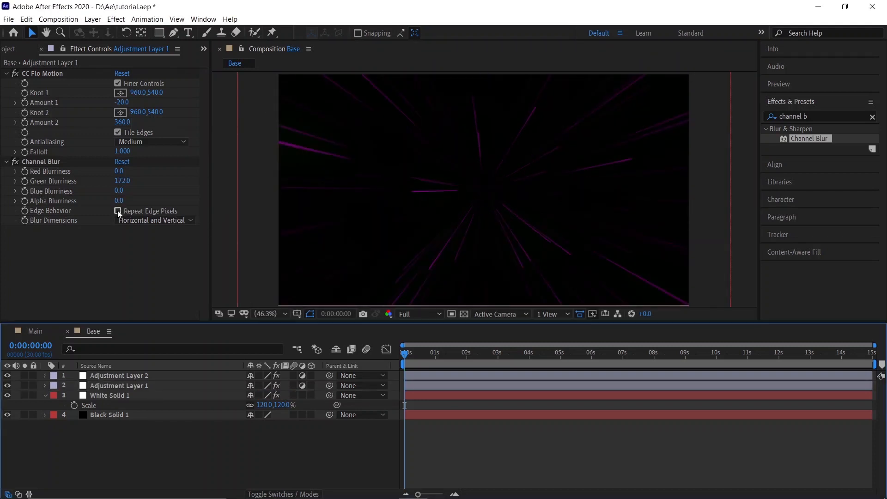
{"action": "left_click", "coordinate": [119, 213]}
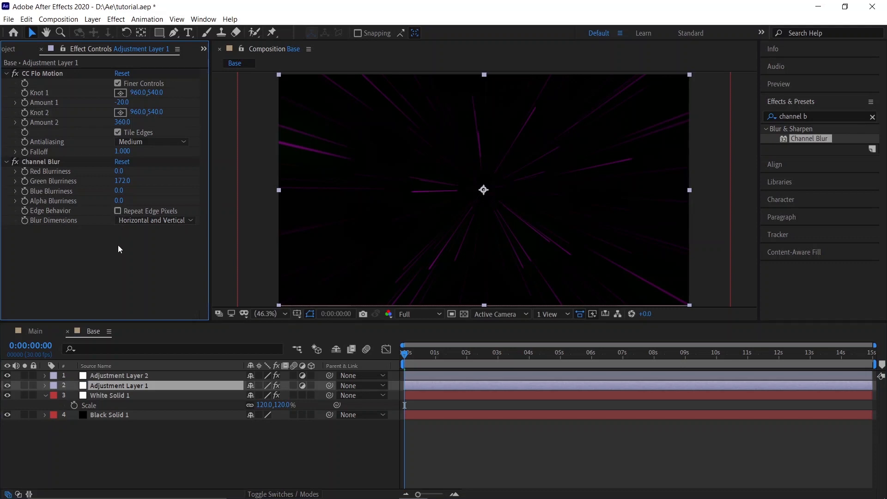
{"action": "left_click", "coordinate": [117, 210]}
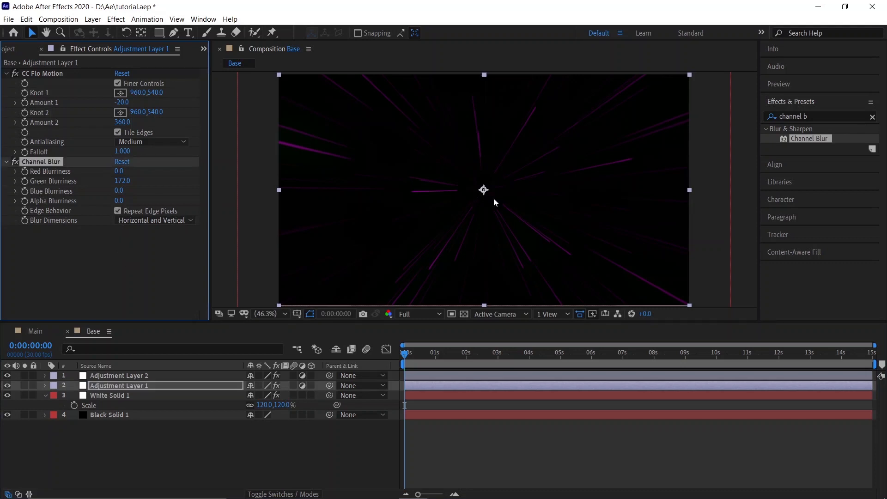
Step: Apply the Glow effect to Adjustment Layer 1
{"action": "left_click", "coordinate": [819, 119]}
{"action": "left_click", "coordinate": [865, 116]}
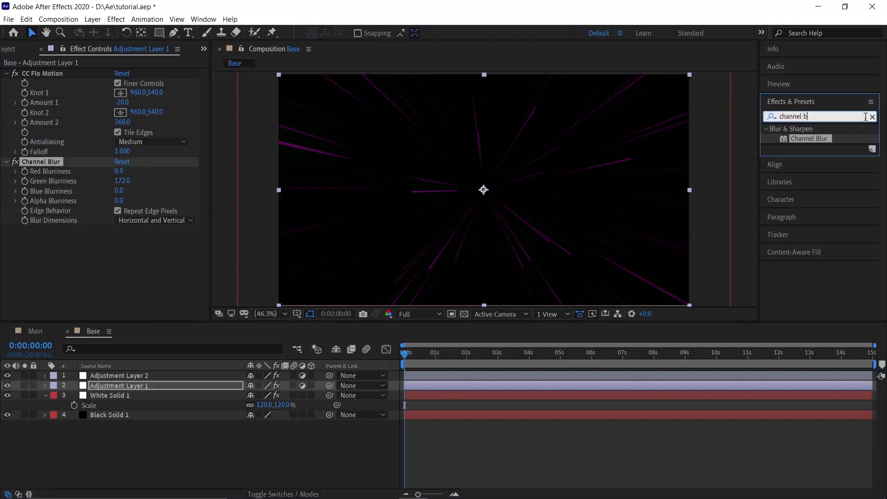
{"action": "left_click", "coordinate": [872, 116]}
{"action": "type", "text": "glow"}
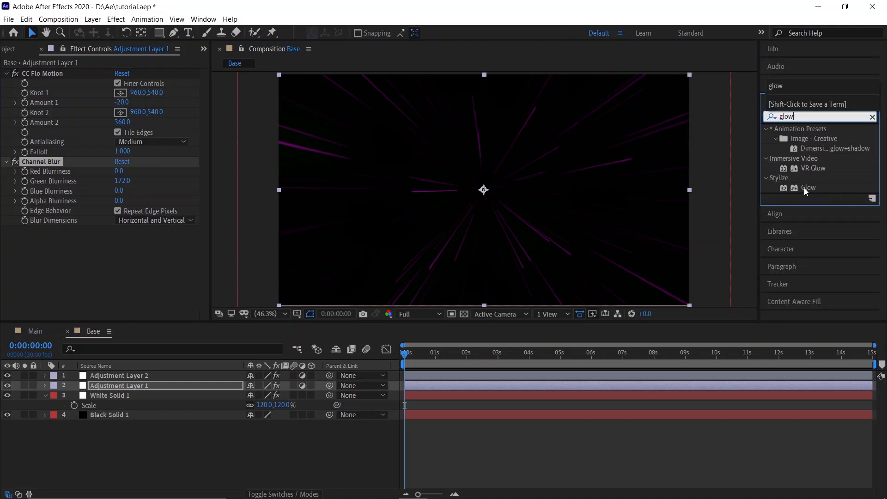
{"action": "left_click_drag", "start_coordinate": [808, 187], "coordinate": [124, 255]}
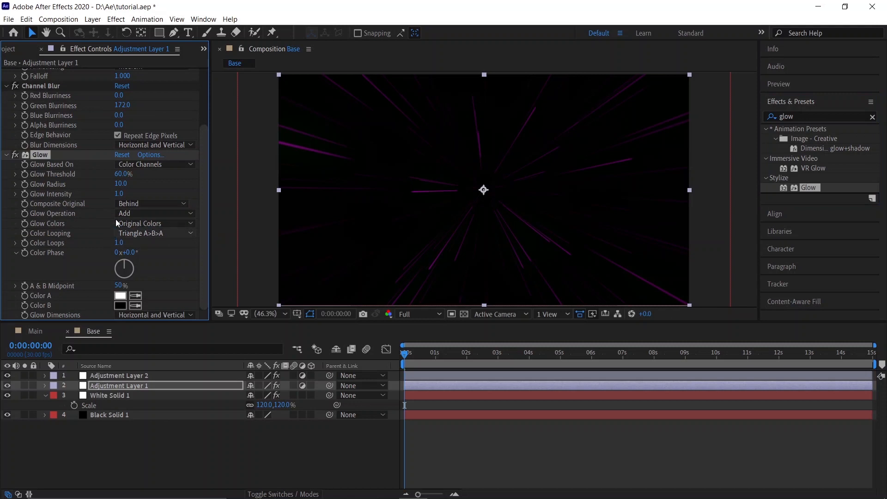
Step: Set the Glow Threshold to 25% and the Glow Radius to 38
{"action": "left_click", "coordinate": [121, 174]}
{"action": "type", "text": "25"}
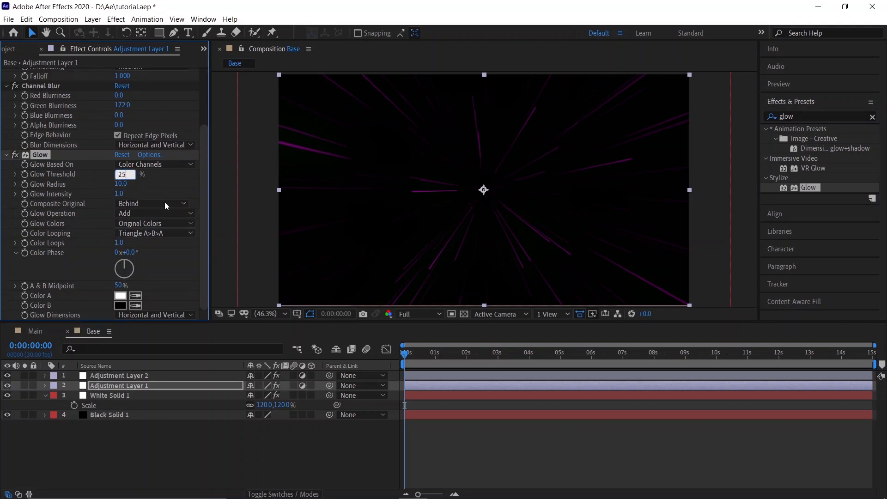
{"action": "key", "text": "Return"}
{"action": "left_click", "coordinate": [121, 185]}
{"action": "type", "text": "38"}
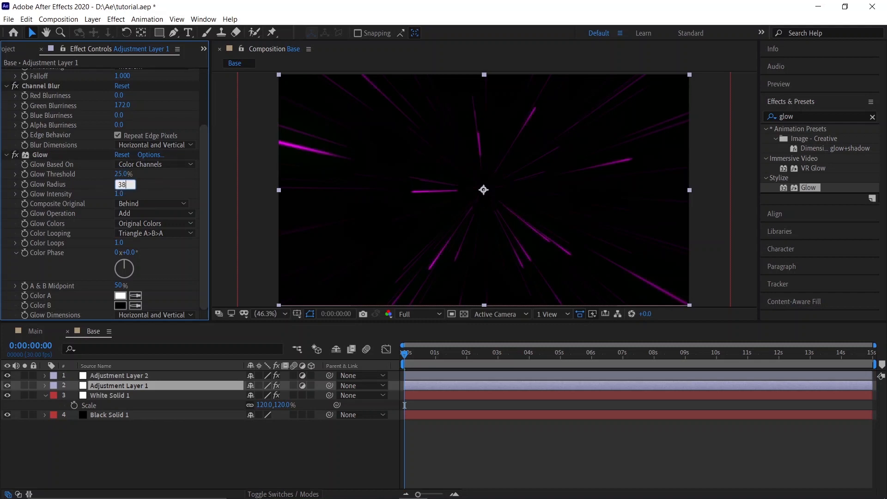
{"action": "key", "text": "Return"}
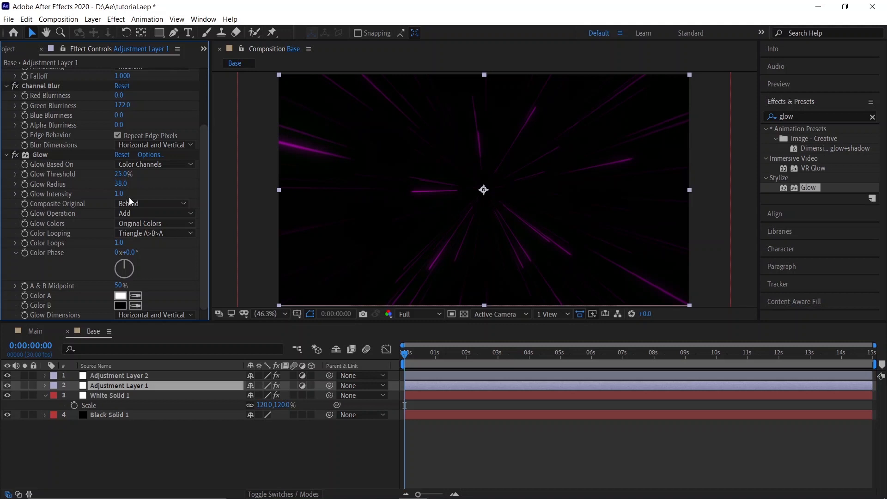
Step: Set the CC Flo Motion Amount 1 to -5
{"action": "scroll", "coordinate": [156, 248], "scroll_direction": "up", "scroll_amount": 3}
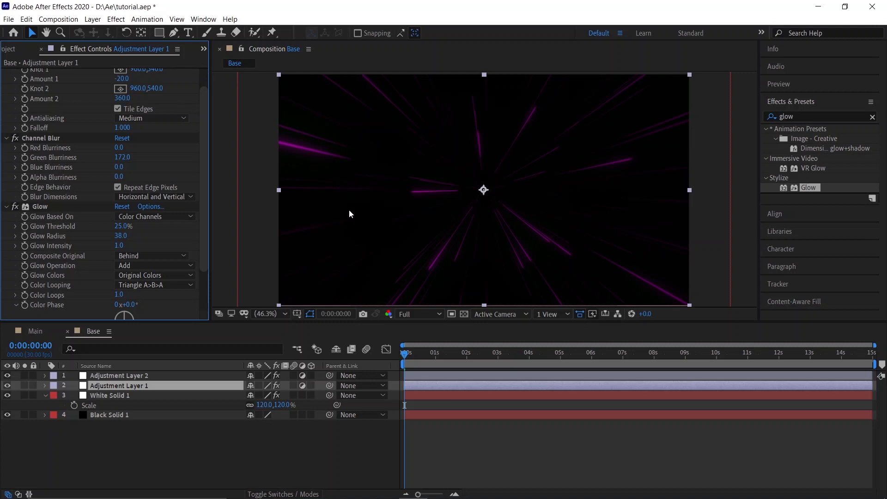
{"action": "scroll", "coordinate": [140, 193], "scroll_direction": "up", "scroll_amount": 2}
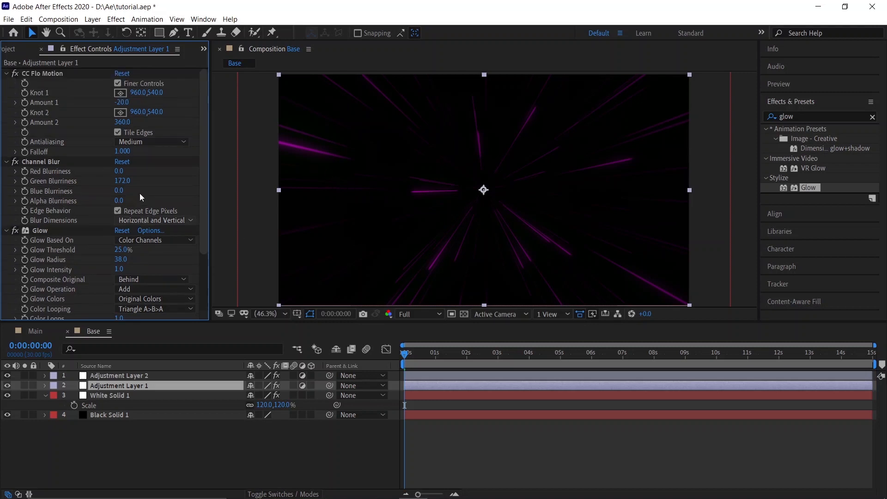
{"action": "left_click", "coordinate": [120, 103]}
{"action": "type", "text": "-5"}
{"action": "key", "text": "Return"}
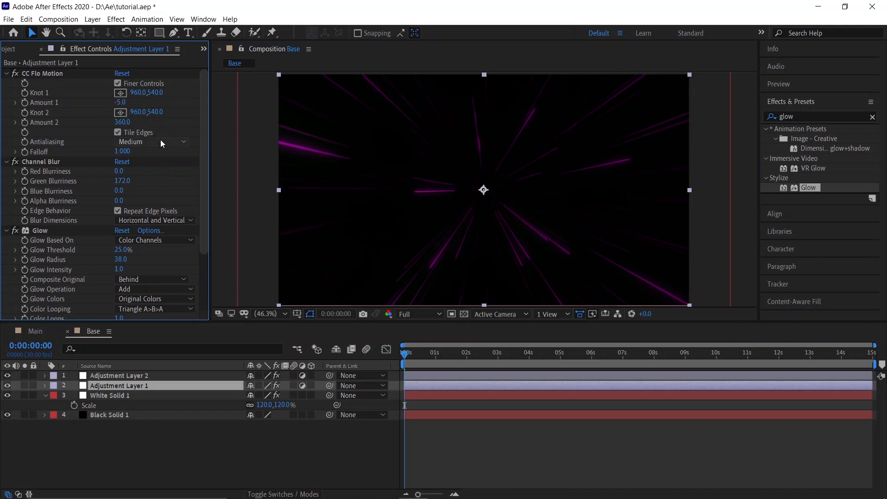
{"action": "left_click", "coordinate": [210, 453]}
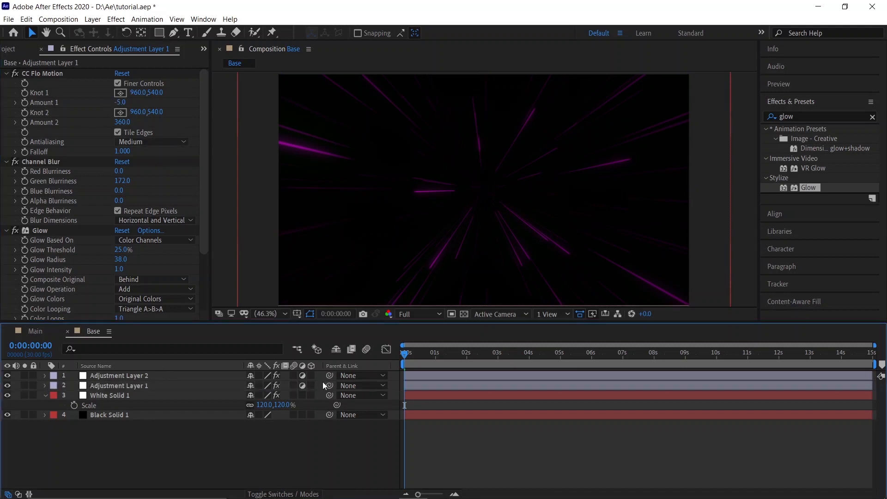
Step: Apply the Noise effect to Adjustment Layer 2 with Amount of Noise set to 1%
{"action": "left_click", "coordinate": [803, 119]}
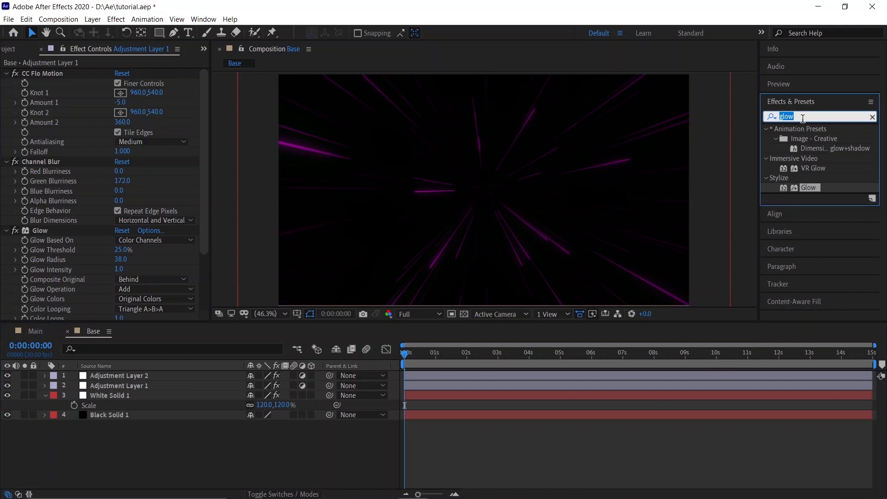
{"action": "type", "text": "noise"}
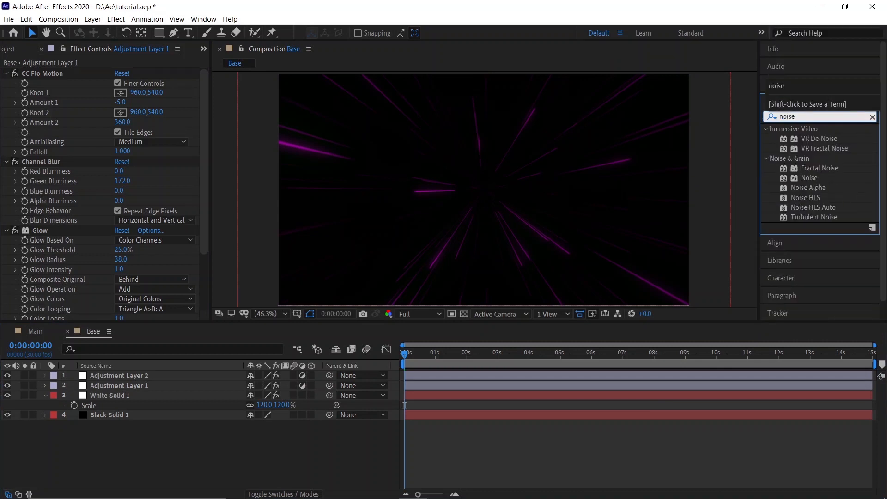
{"action": "left_click", "coordinate": [809, 178]}
{"action": "left_click_drag", "start_coordinate": [812, 181], "coordinate": [148, 376]}
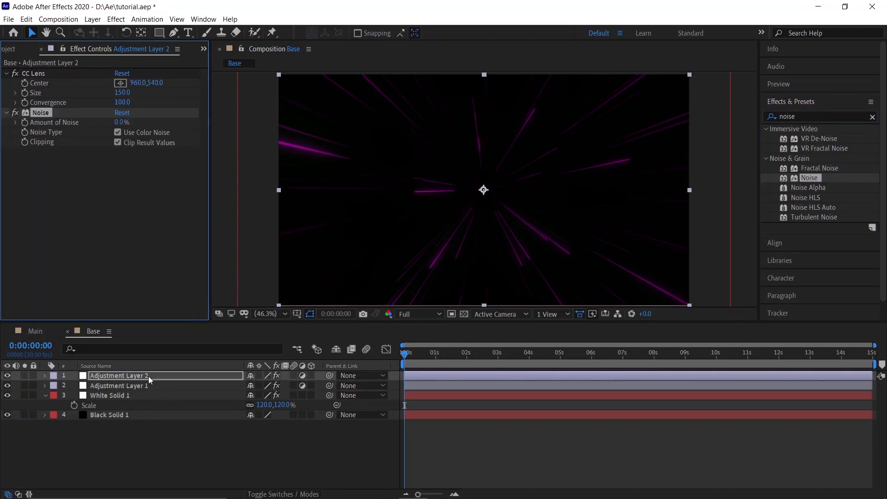
{"action": "left_click", "coordinate": [119, 122]}
{"action": "type", "text": "1"}
{"action": "left_click", "coordinate": [130, 215]}
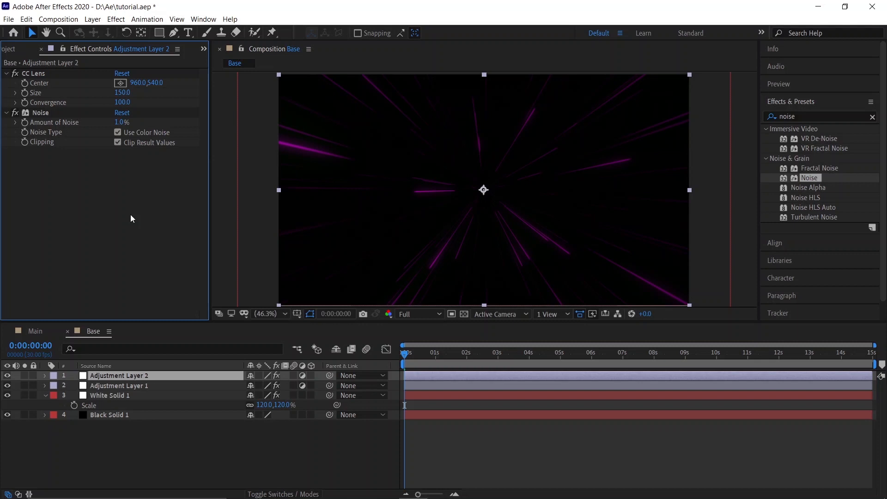
Step: Set the work area end to about 3 seconds and preview the animation
{"action": "mouse_move", "coordinate": [873, 364]}
{"action": "left_mouse_down"}
{"action": "mouse_move", "coordinate": [483, 376]}
{"action": "mouse_move", "coordinate": [500, 375]}
{"action": "left_mouse_up"}
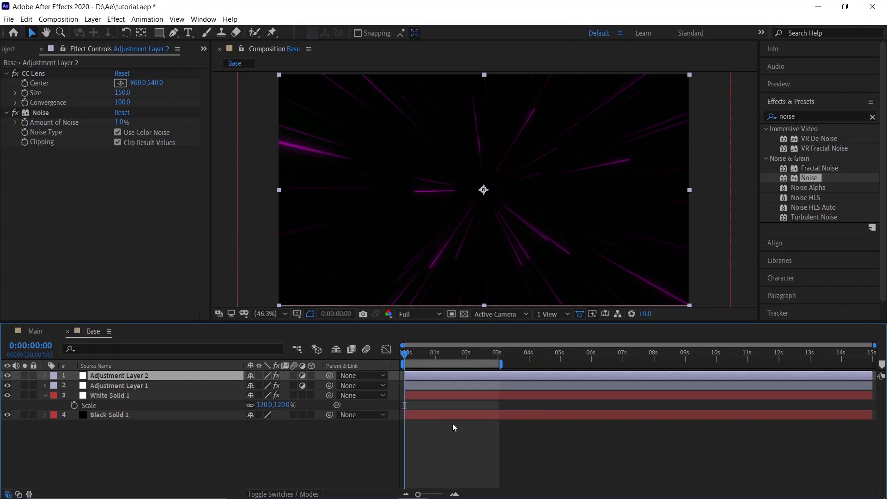
{"action": "key", "text": "space"}
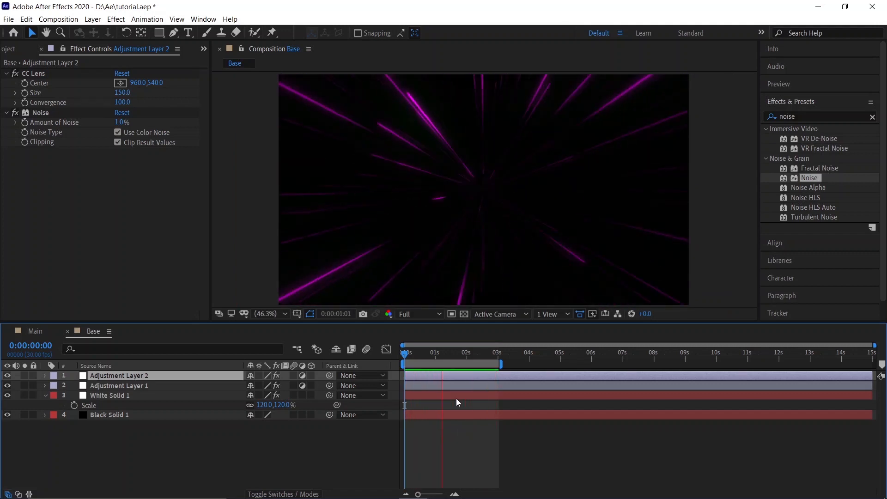
{"action": "key", "text": "space"}
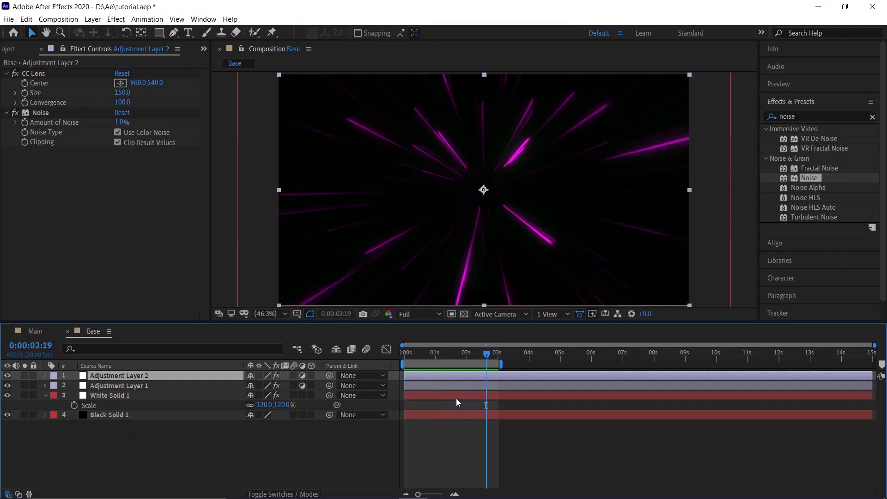
Step: Try different Channel Blur red, green and blue blurriness values on Adjustment Layer 1 to change the streak colour
{"action": "left_click", "coordinate": [145, 387]}
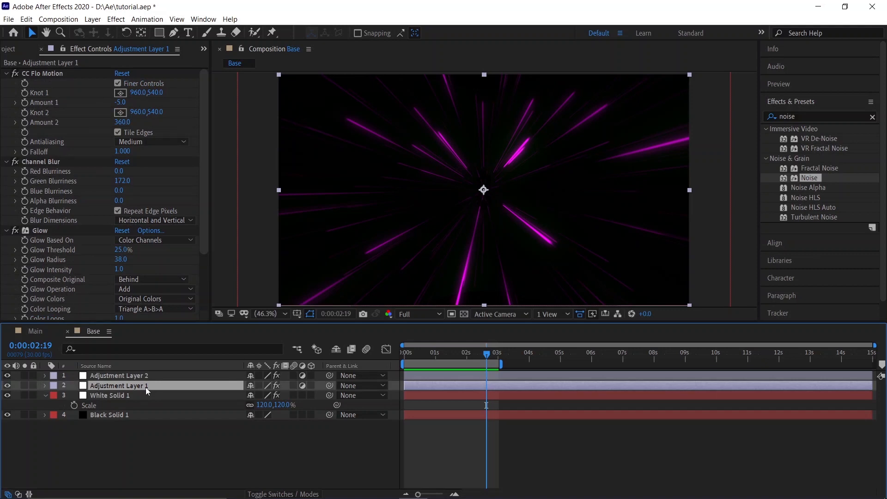
{"action": "left_click_drag", "start_coordinate": [127, 181], "coordinate": [87, 181]}
{"action": "left_click", "coordinate": [121, 180]}
{"action": "type", "text": "0"}
{"action": "key", "text": "Return"}
{"action": "left_click_drag", "start_coordinate": [123, 171], "coordinate": [149, 191]}
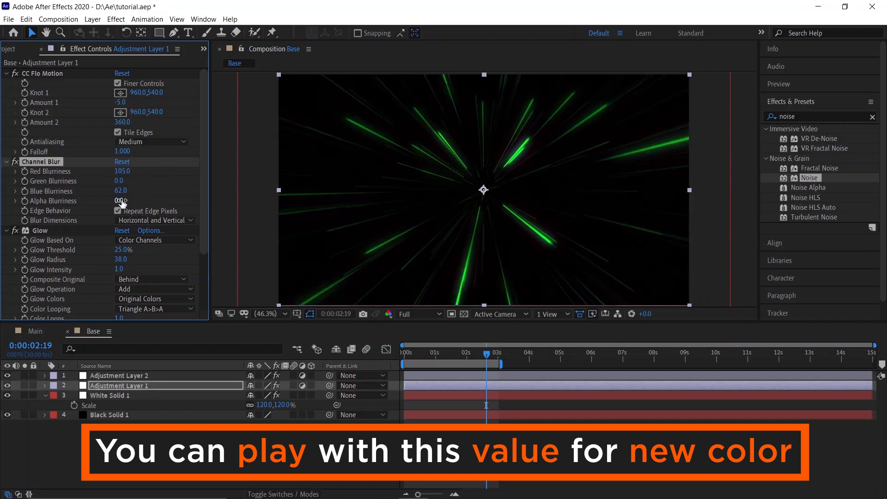
{"action": "left_click_drag", "start_coordinate": [119, 181], "coordinate": [172, 187]}
{"action": "left_click_drag", "start_coordinate": [119, 171], "coordinate": [44, 188]}
{"action": "left_click_drag", "start_coordinate": [119, 191], "coordinate": [64, 176]}
{"action": "left_click_drag", "start_coordinate": [121, 190], "coordinate": [140, 178]}
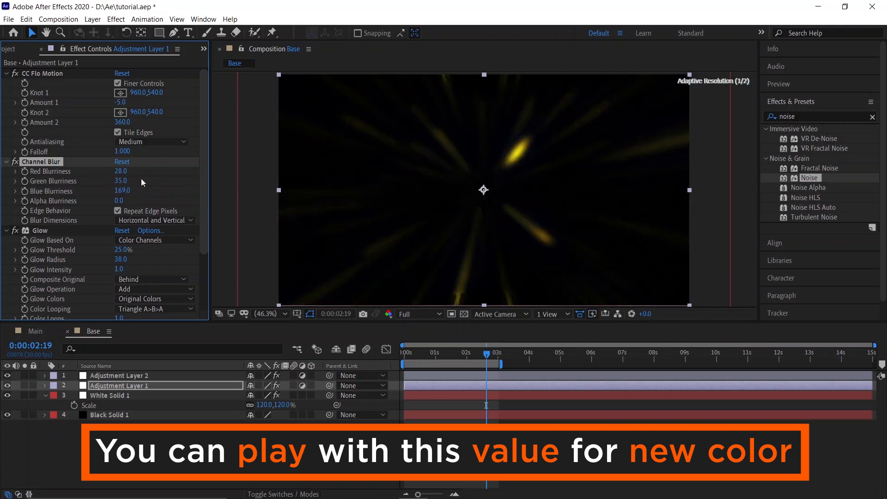
{"action": "left_click_drag", "start_coordinate": [122, 181], "coordinate": [81, 181]}
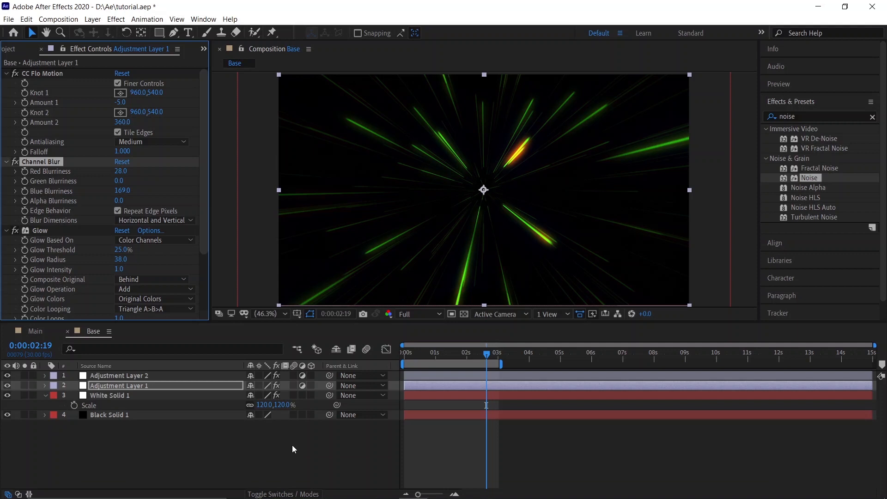
{"action": "left_click", "coordinate": [292, 445]}
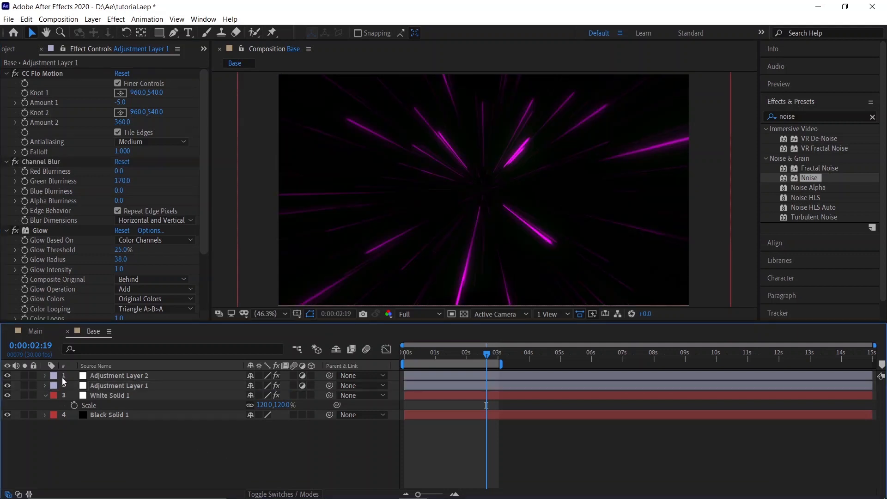
Step: Add the Base composition to the Main composition's timeline and place it beneath the 3D LOGO layer
{"action": "left_click", "coordinate": [38, 332]}
{"action": "left_click", "coordinate": [13, 49]}
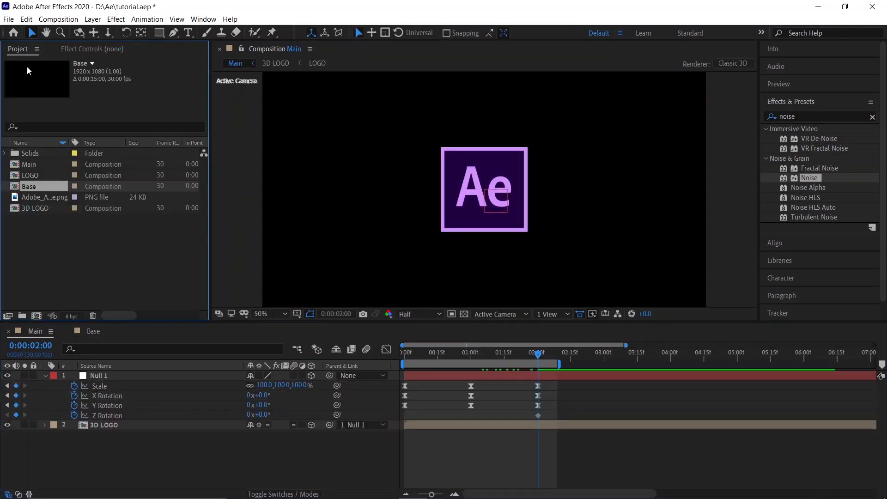
{"action": "left_click_drag", "start_coordinate": [40, 187], "coordinate": [90, 385]}
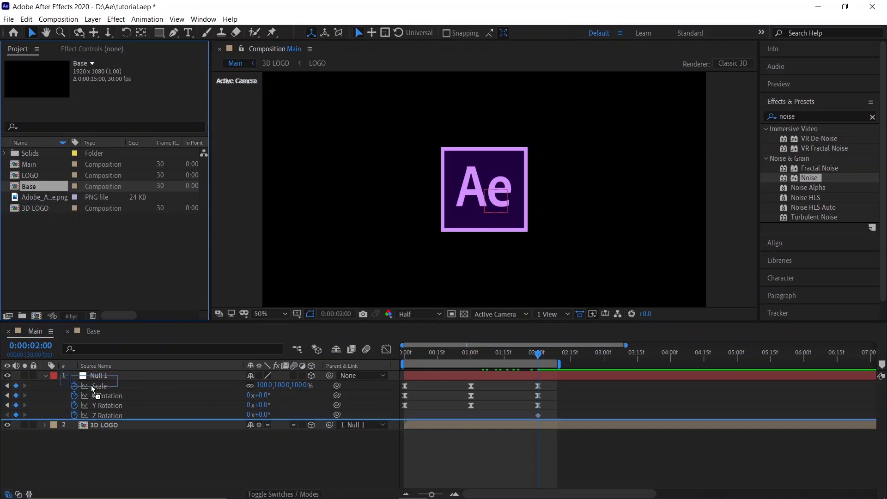
{"action": "left_click_drag", "start_coordinate": [97, 416], "coordinate": [97, 420]}
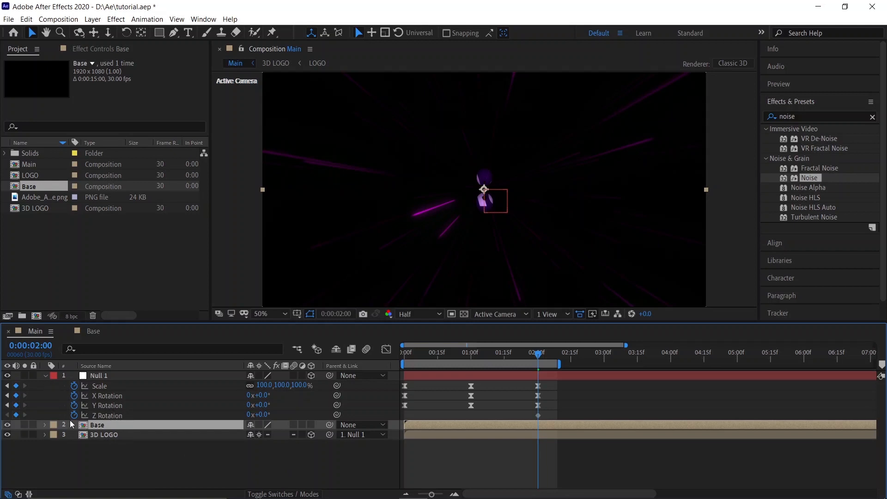
{"action": "left_click_drag", "start_coordinate": [85, 442], "coordinate": [86, 442]}
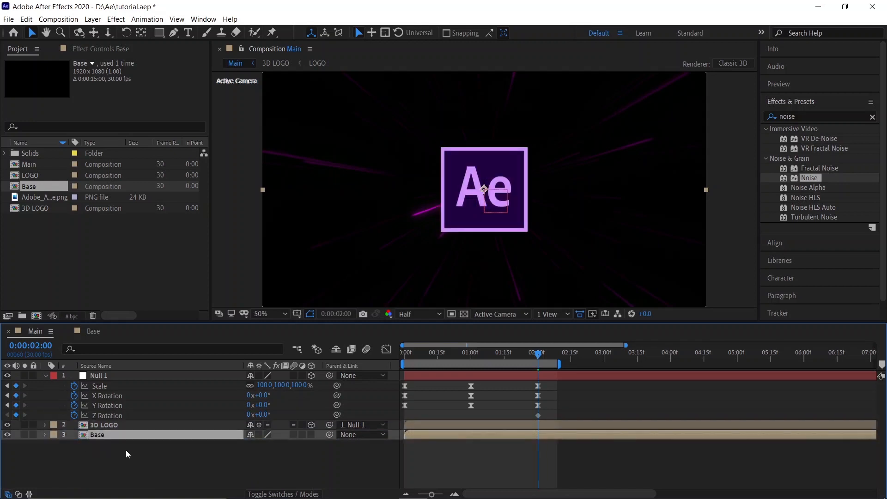
{"action": "left_click", "coordinate": [125, 450]}
{"action": "left_click", "coordinate": [45, 376]}
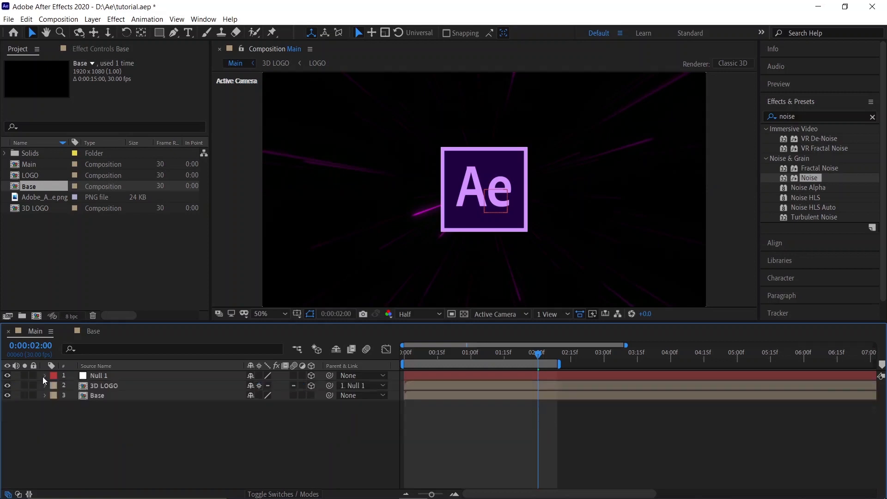
Step: Create a new full-size solid in the Main composition with its colour set to black (000000)
{"action": "left_click_drag", "start_coordinate": [433, 354], "coordinate": [406, 357]}
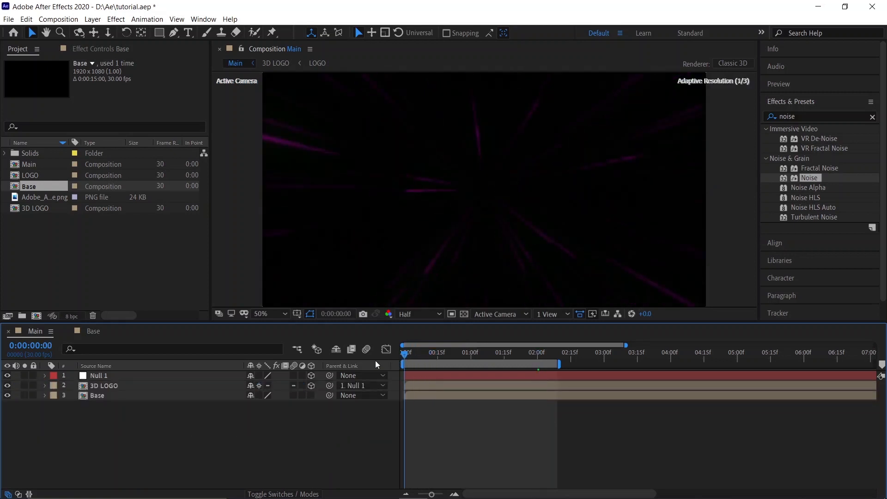
{"action": "right_click", "coordinate": [183, 431]}
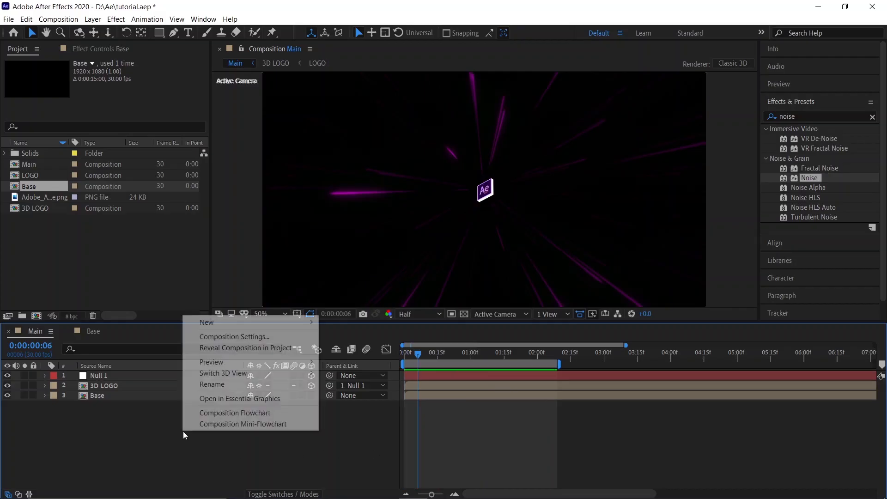
{"action": "mouse_move", "coordinate": [306, 327]}
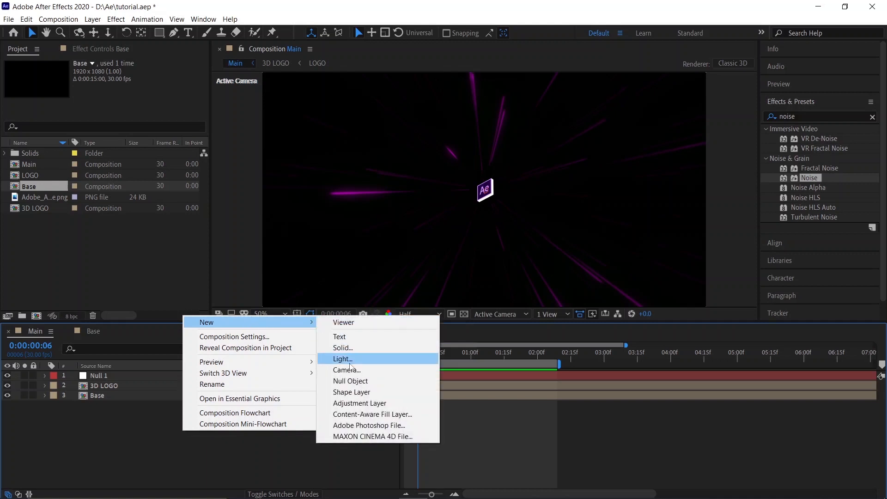
{"action": "left_click", "coordinate": [348, 348]}
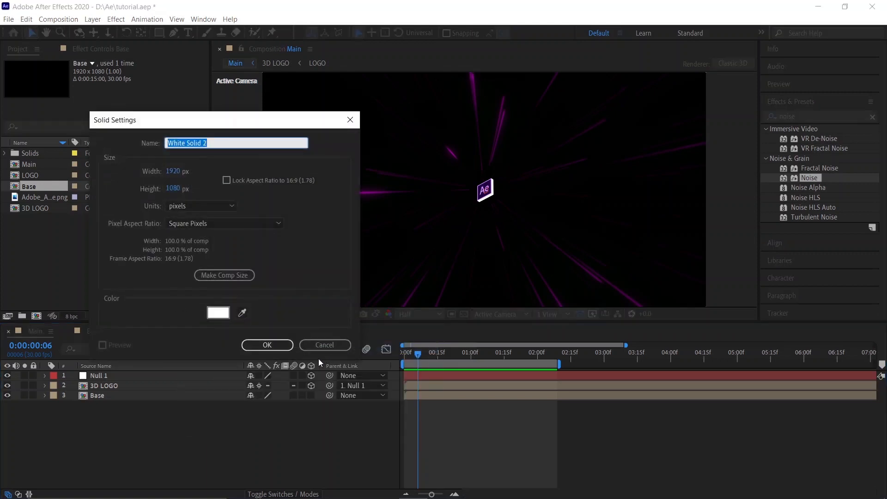
{"action": "left_click", "coordinate": [218, 312]}
{"action": "mouse_move", "coordinate": [105, 306]}
{"action": "left_mouse_down"}
{"action": "mouse_move", "coordinate": [63, 315]}
{"action": "mouse_move", "coordinate": [58, 330]}
{"action": "left_mouse_up"}
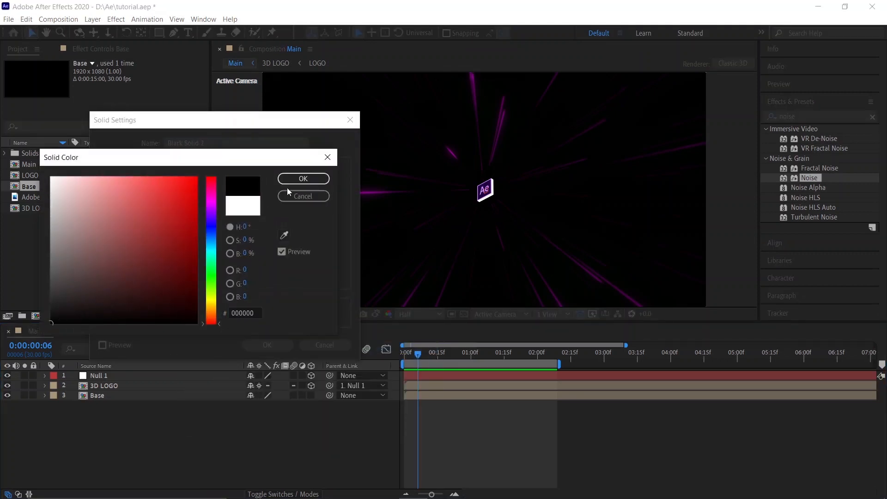
{"action": "left_click", "coordinate": [303, 179]}
{"action": "left_click", "coordinate": [268, 345]}
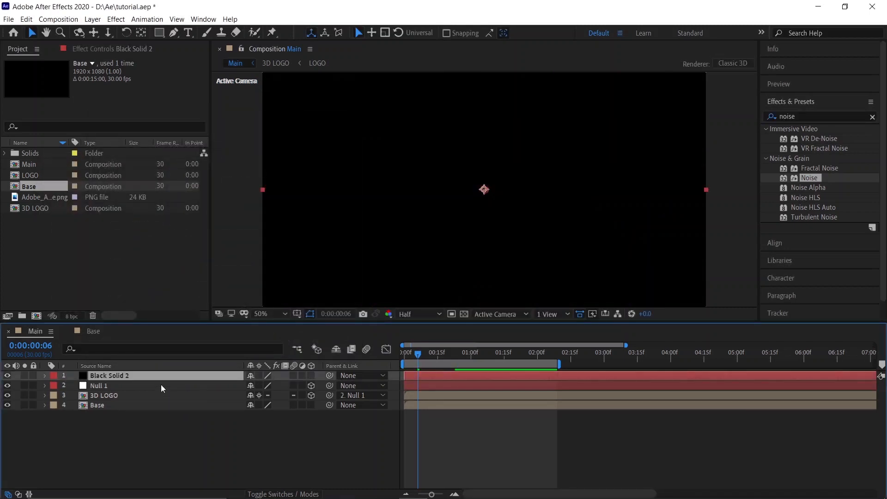
Step: Move the black solid to the bottom of the layer stack and preview the animation from the start
{"action": "left_click_drag", "start_coordinate": [150, 375], "coordinate": [151, 411]}
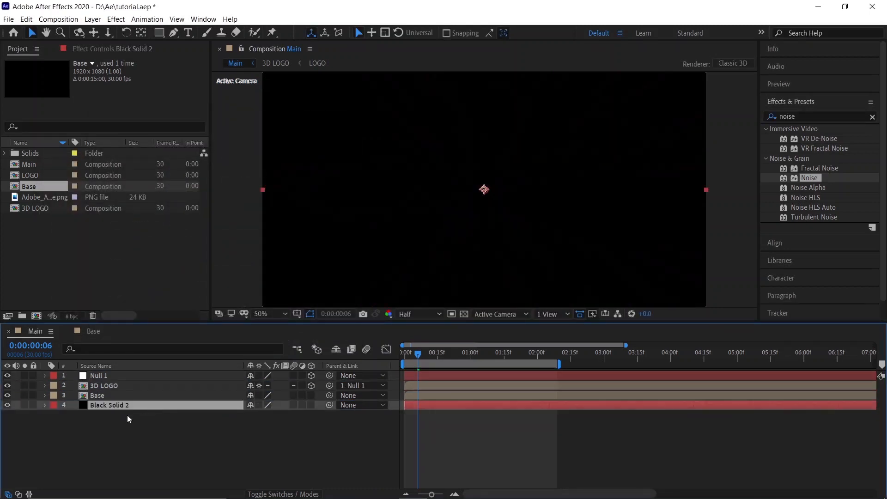
{"action": "left_click", "coordinate": [202, 423]}
{"action": "left_click_drag", "start_coordinate": [411, 355], "coordinate": [395, 356]}
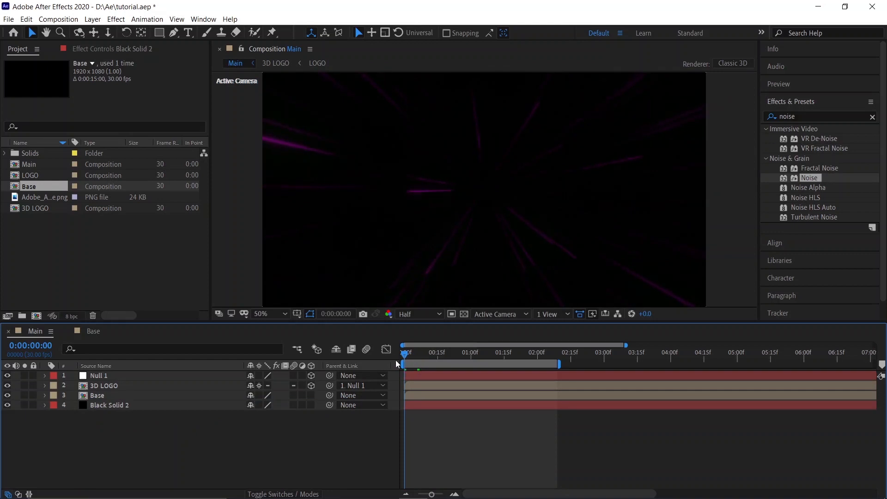
{"action": "key", "text": "space"}
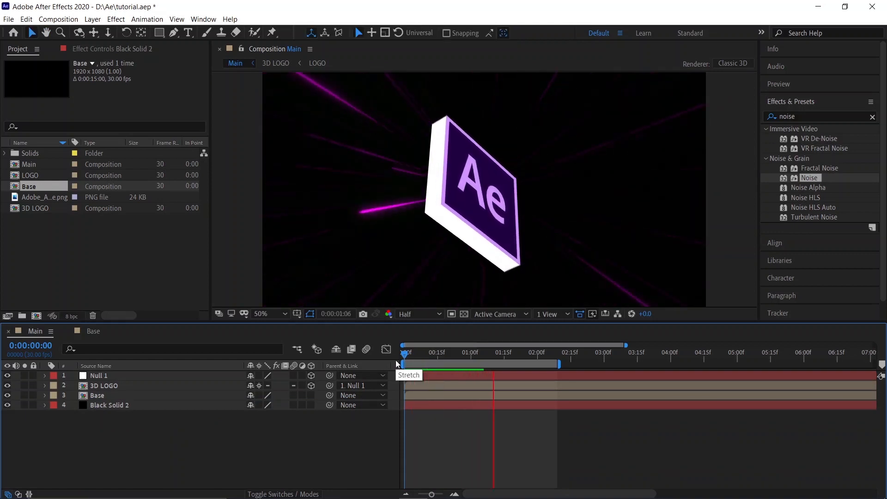